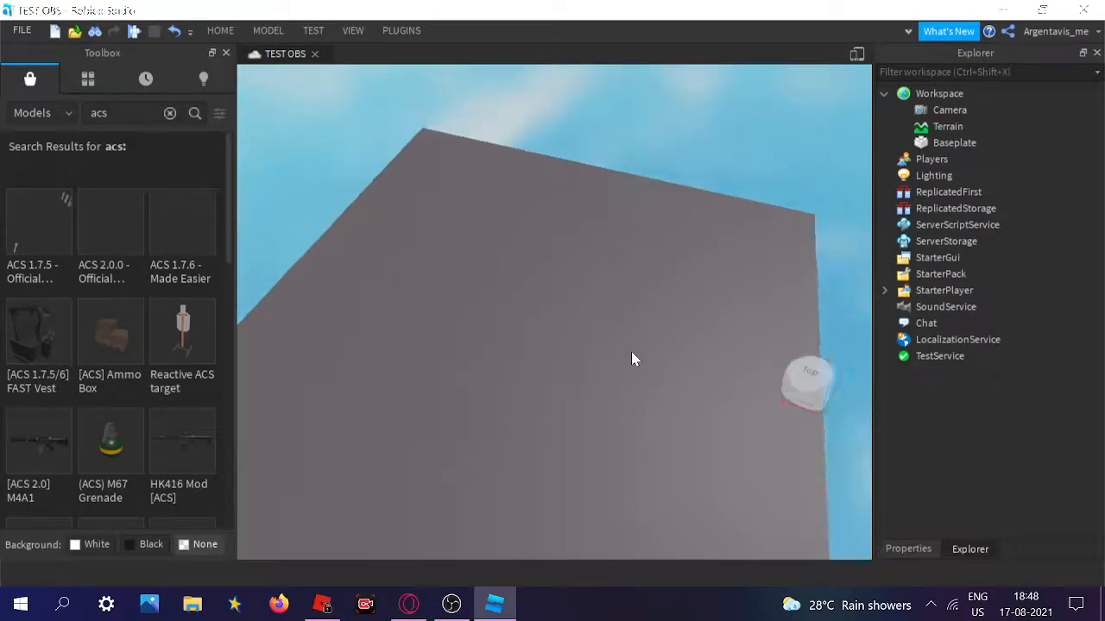
right_click_drag(630, 351, 631, 359)
scroll(631, 359, "up", 2)
scroll(631, 359, "up", 2)
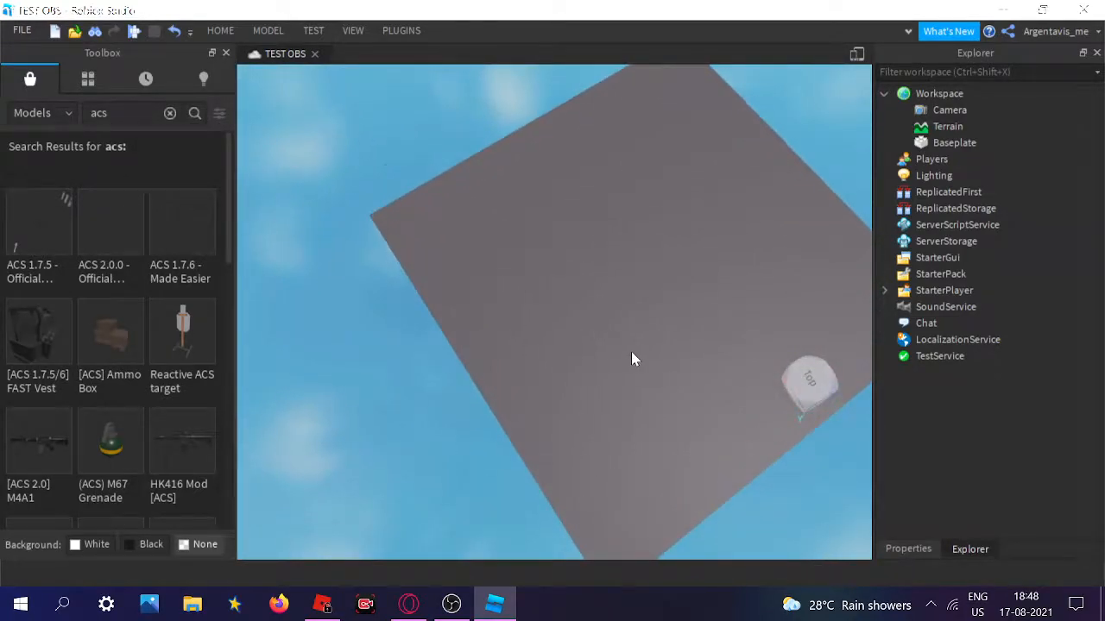
scroll(531, 337, "up", 3)
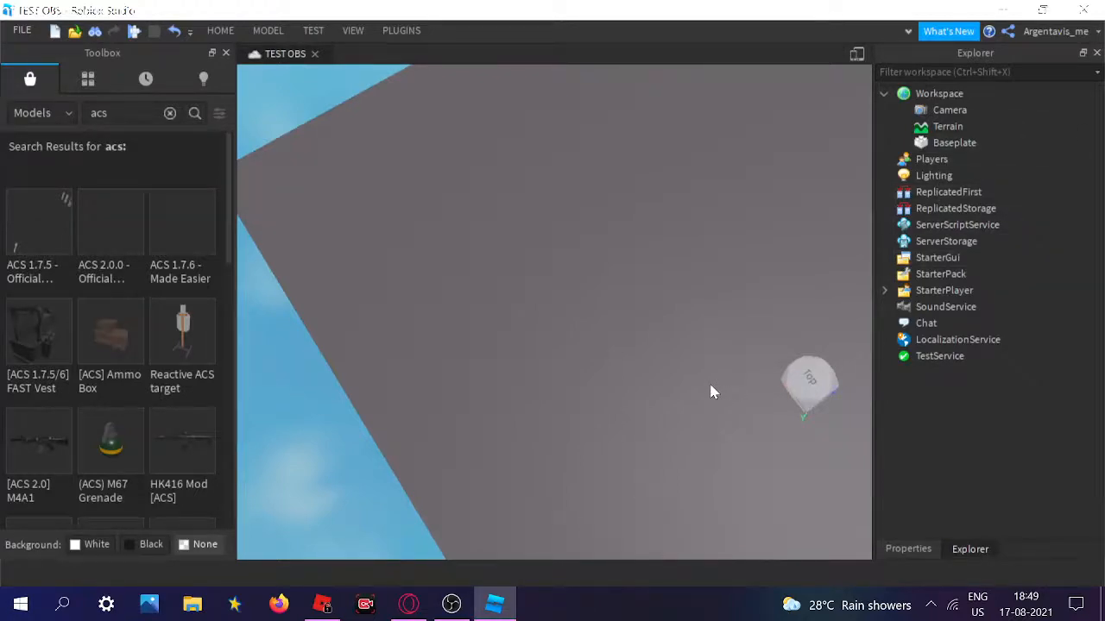
scroll(710, 386, "up", 5)
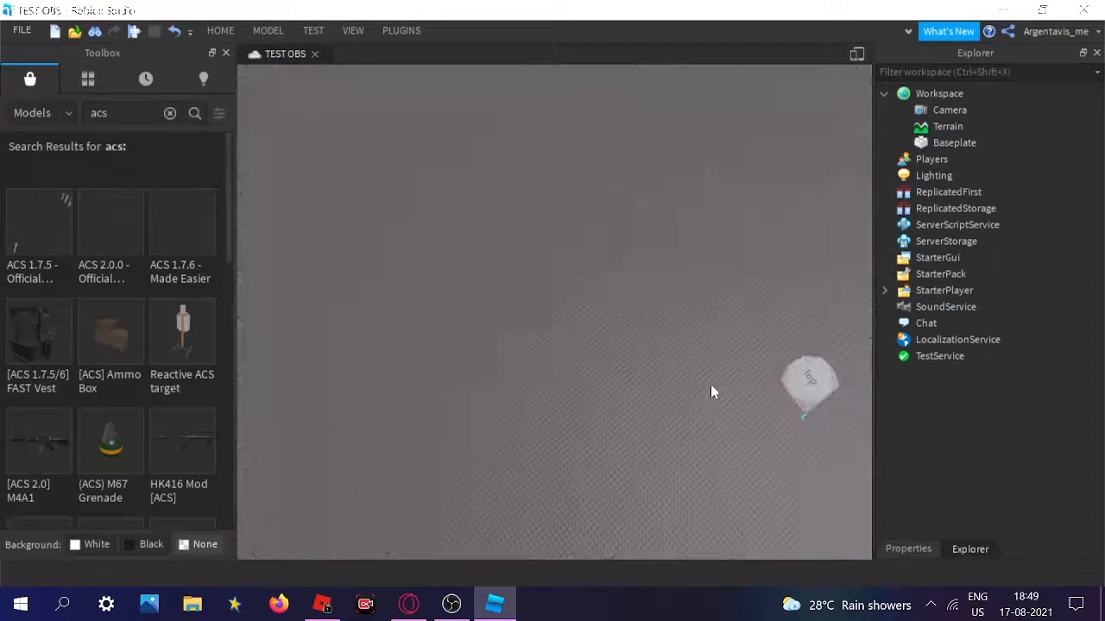
mouse_move(711, 384)
right_mouse_down()
mouse_move(760, 339)
mouse_move(710, 384)
right_mouse_up()
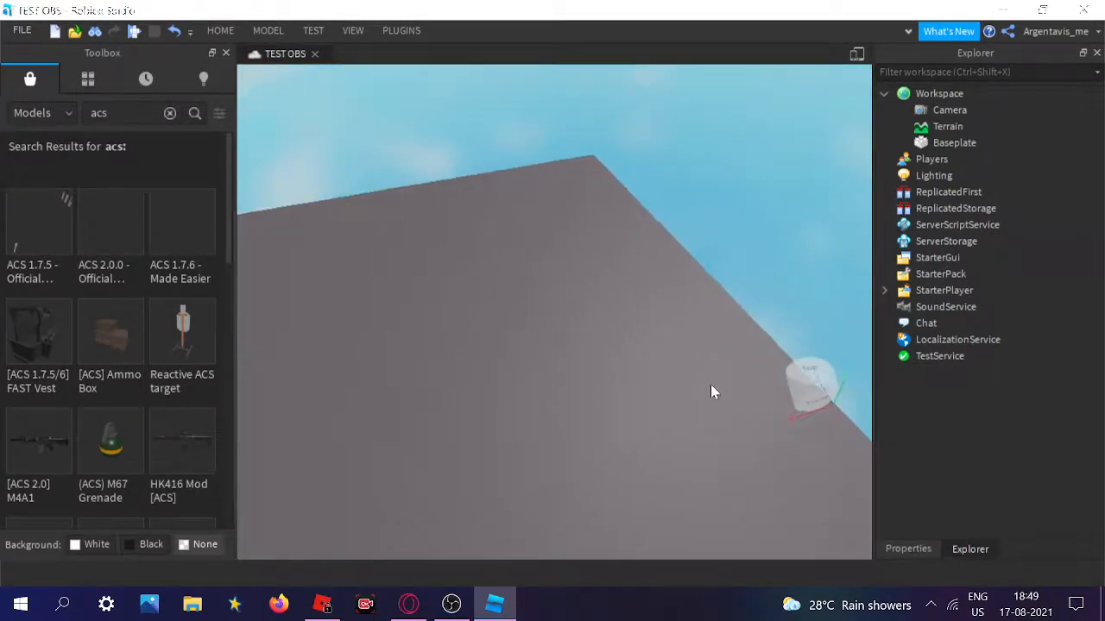
scroll(710, 385, "up", 4)
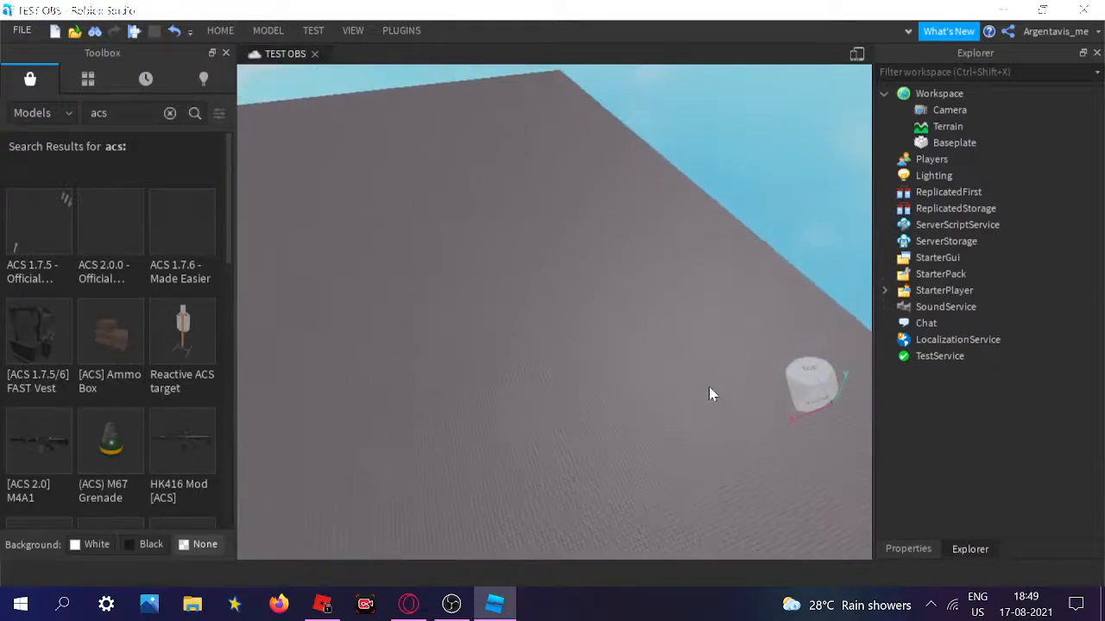
scroll(711, 386, "up", 6)
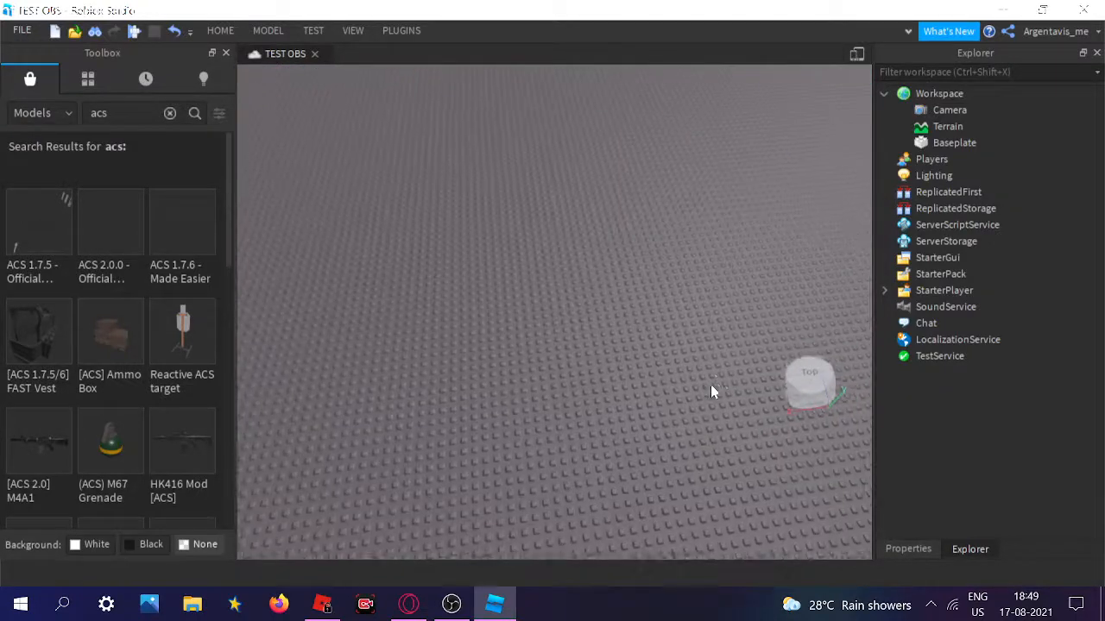
scroll(710, 386, "up", 8)
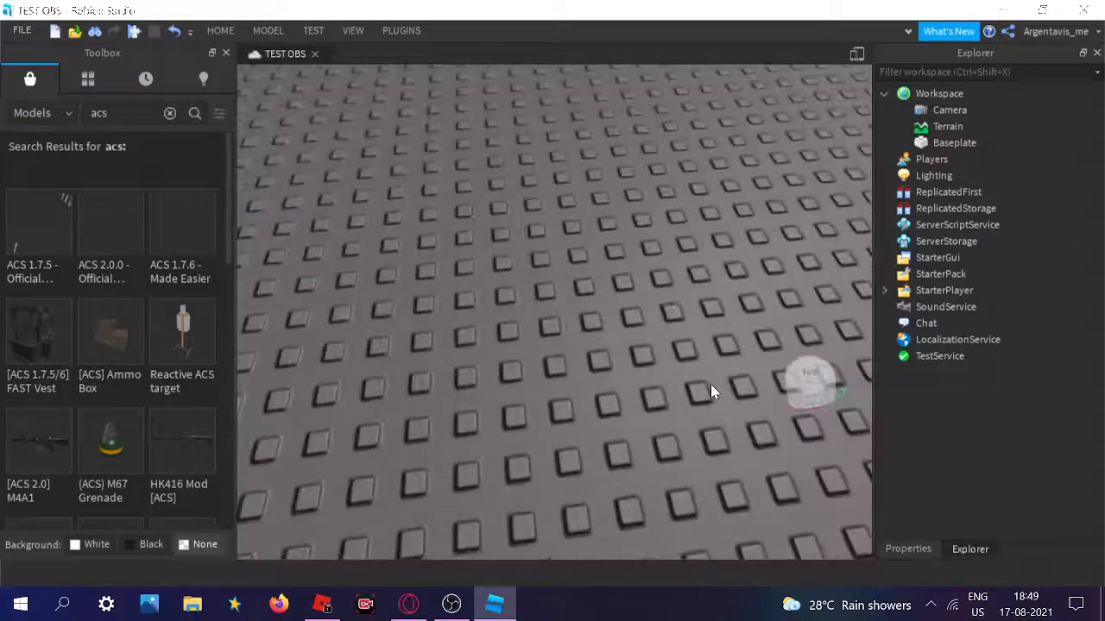
scroll(710, 386, "up", 6)
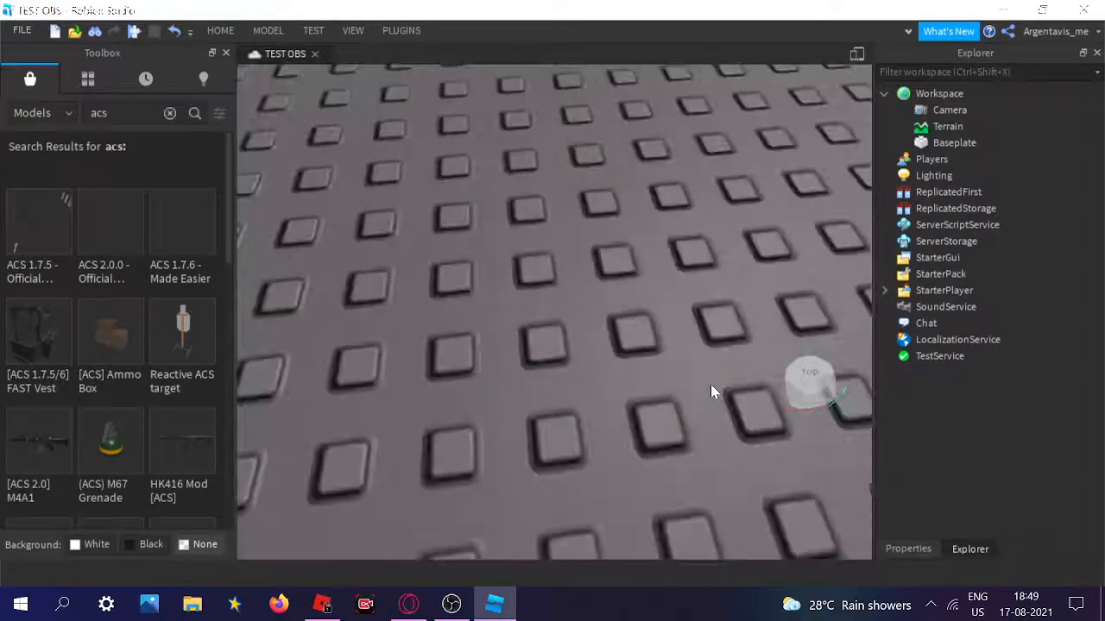
right_click_drag(710, 386, 710, 384)
scroll(710, 386, "up", 5)
scroll(710, 384, "up", 2)
scroll(710, 384, "down", 1)
scroll(710, 384, "up", 2)
scroll(711, 384, "down", 3)
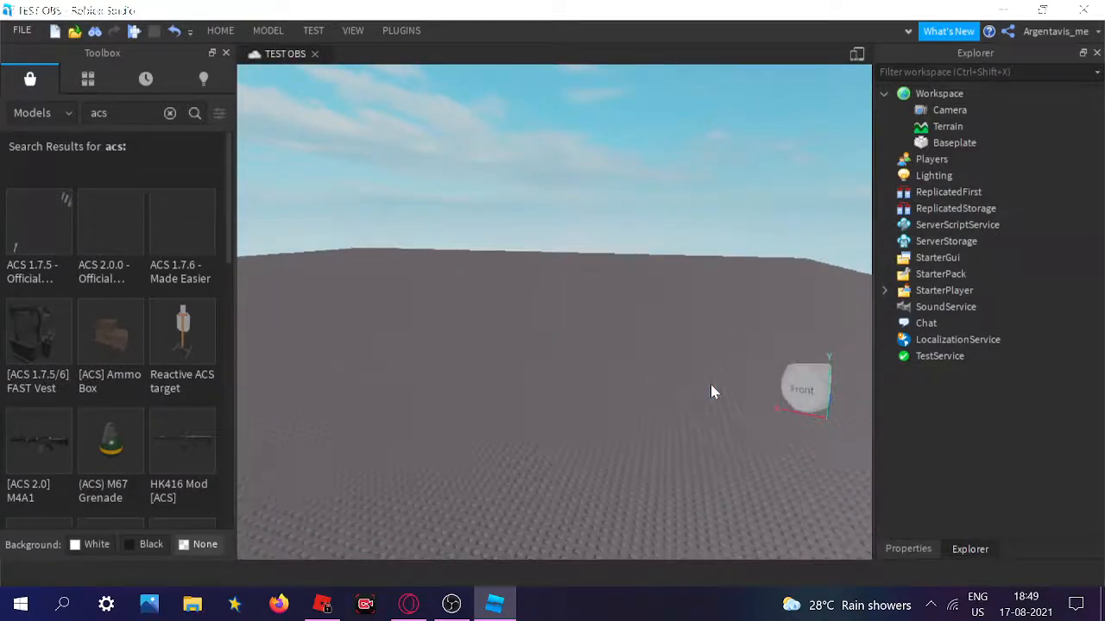
scroll(711, 384, "up", 3)
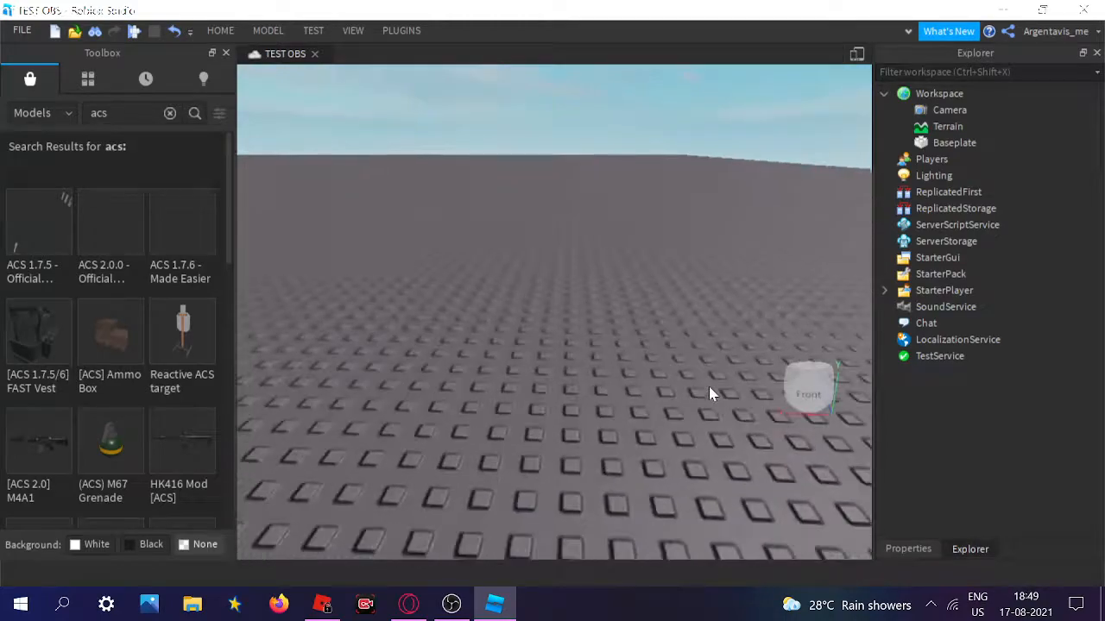
scroll(709, 393, "up", 3)
scroll(710, 393, "down", 4)
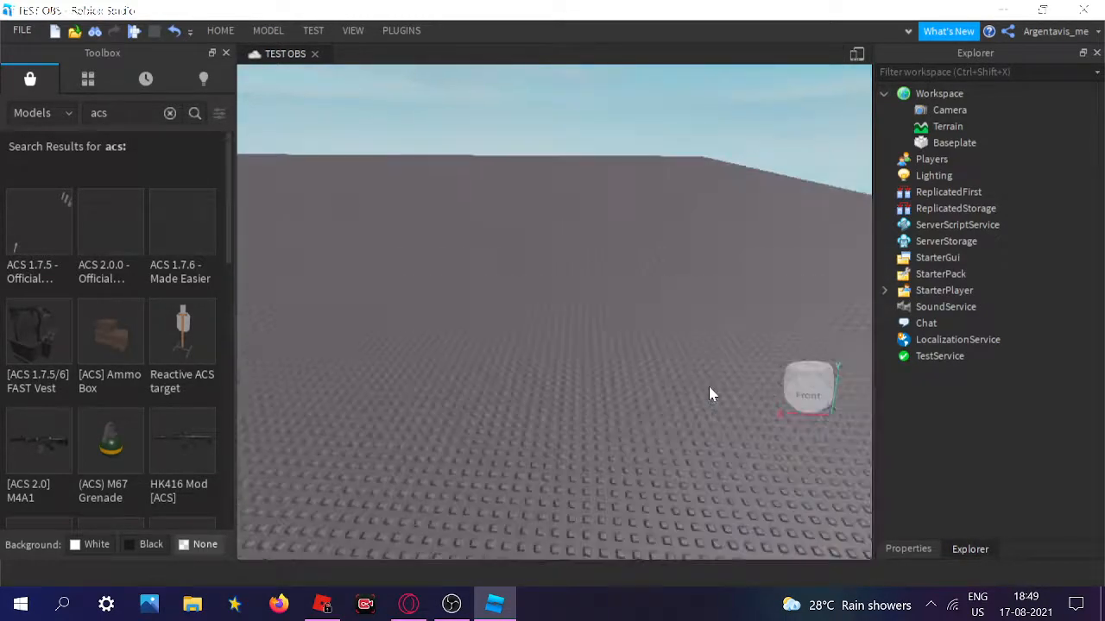
scroll(710, 393, "up", 4)
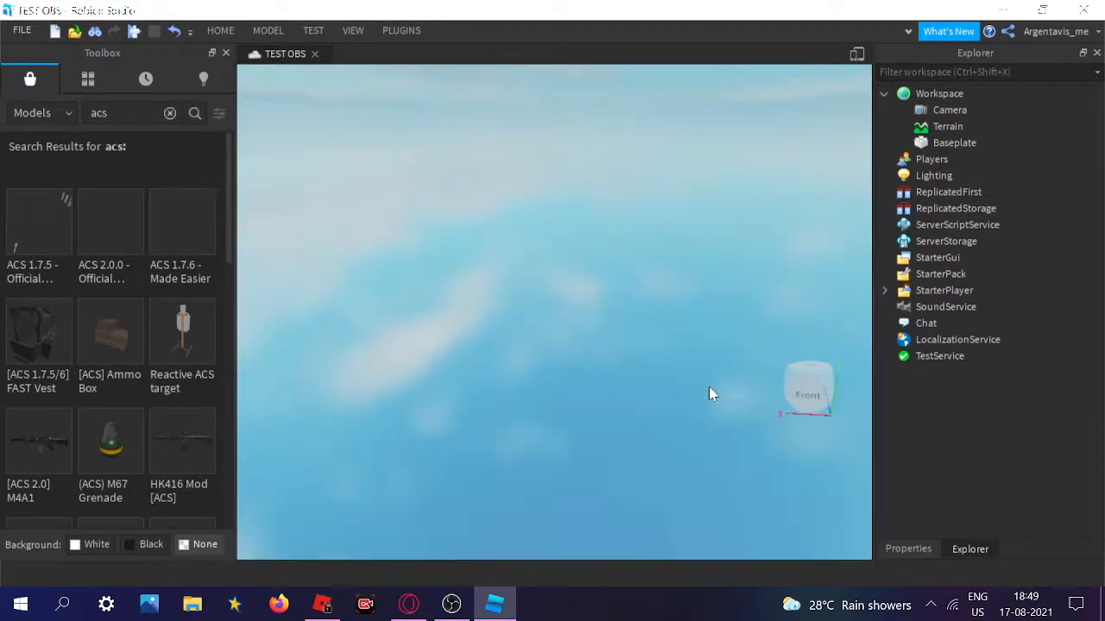
scroll(709, 394, "down", 3)
mouse_move(709, 393)
right_mouse_down()
mouse_move(752, 405)
mouse_move(701, 379)
mouse_move(709, 387)
right_mouse_up()
scroll(710, 393, "up", 5)
scroll(702, 380, "down", 5)
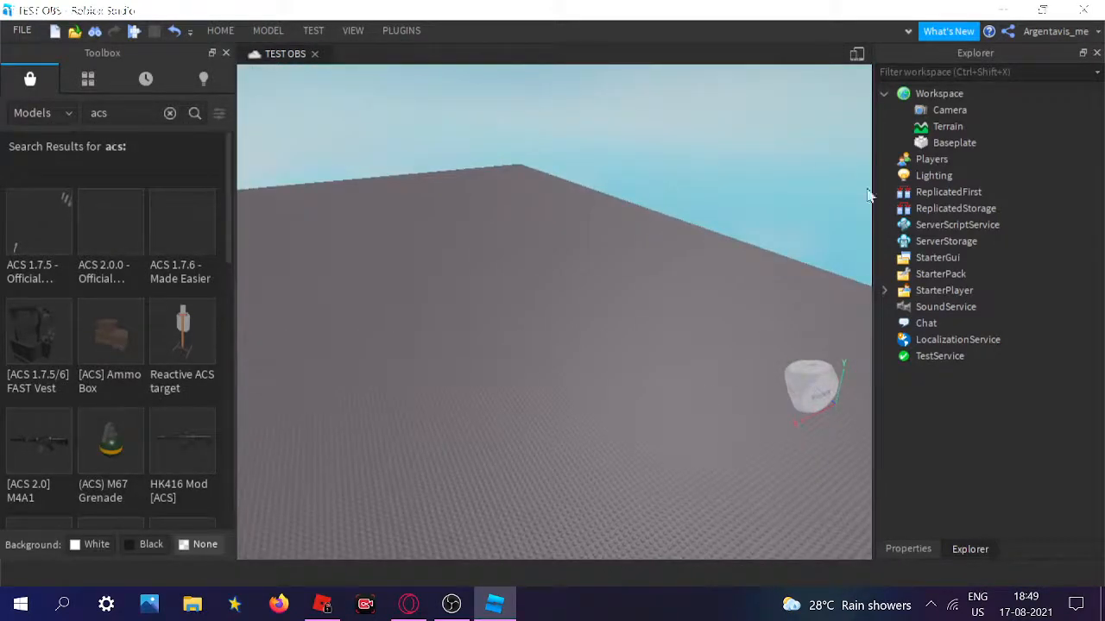
Insert the ACS 1.7.6 - Made Easier model from the acs search results into the workspace
left_click(883, 95)
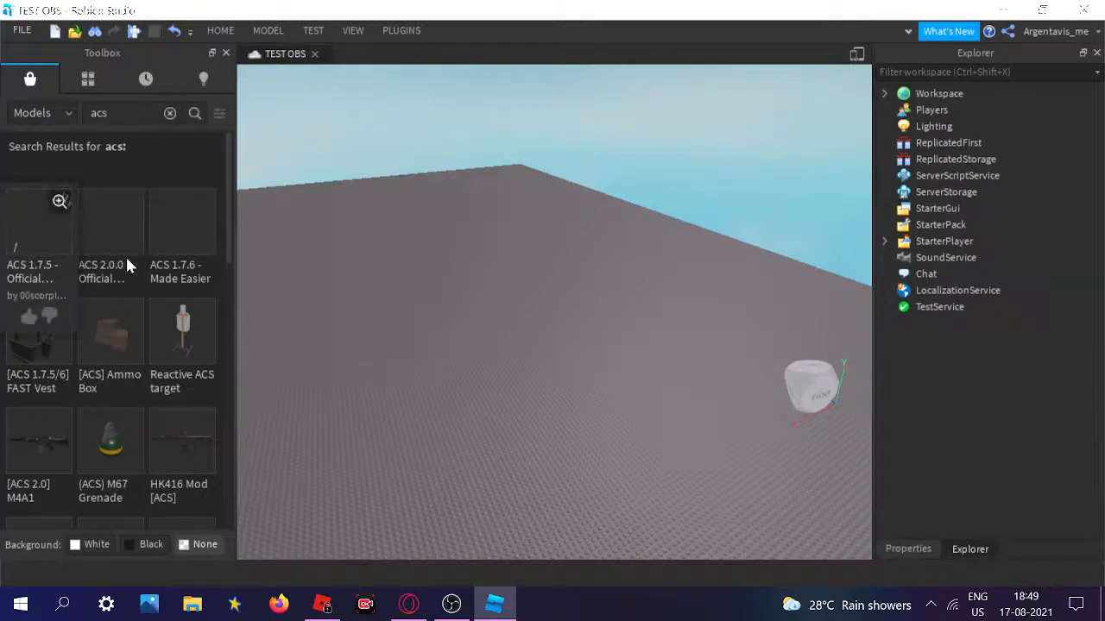
mouse_move(183, 244)
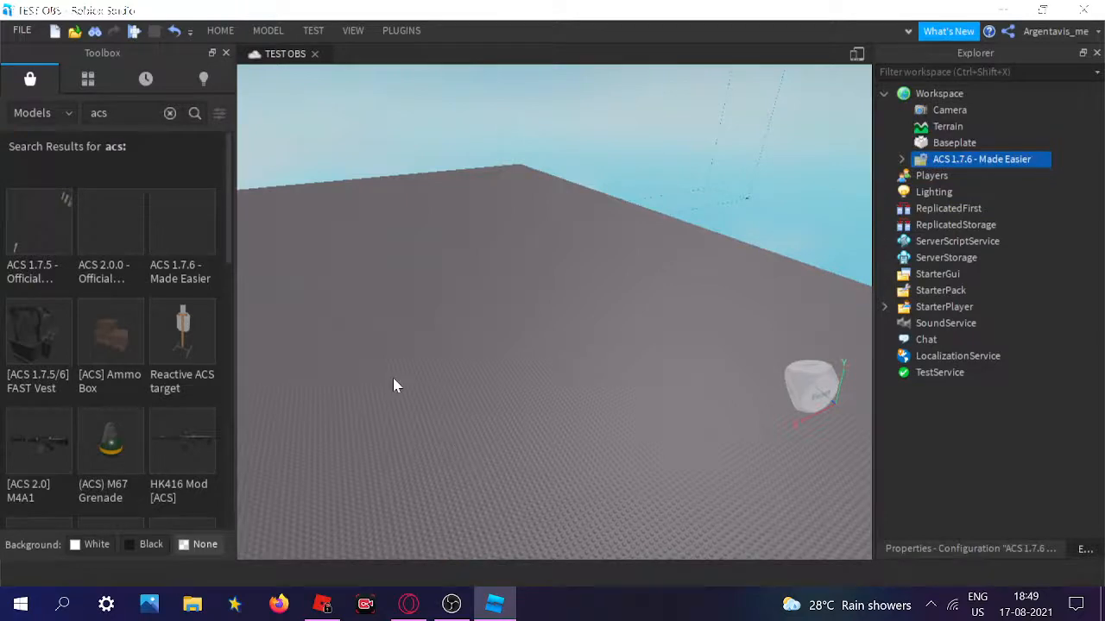
mouse_move(394, 378)
right_mouse_down()
mouse_move(417, 382)
mouse_move(386, 372)
mouse_move(404, 311)
mouse_move(393, 377)
right_mouse_up()
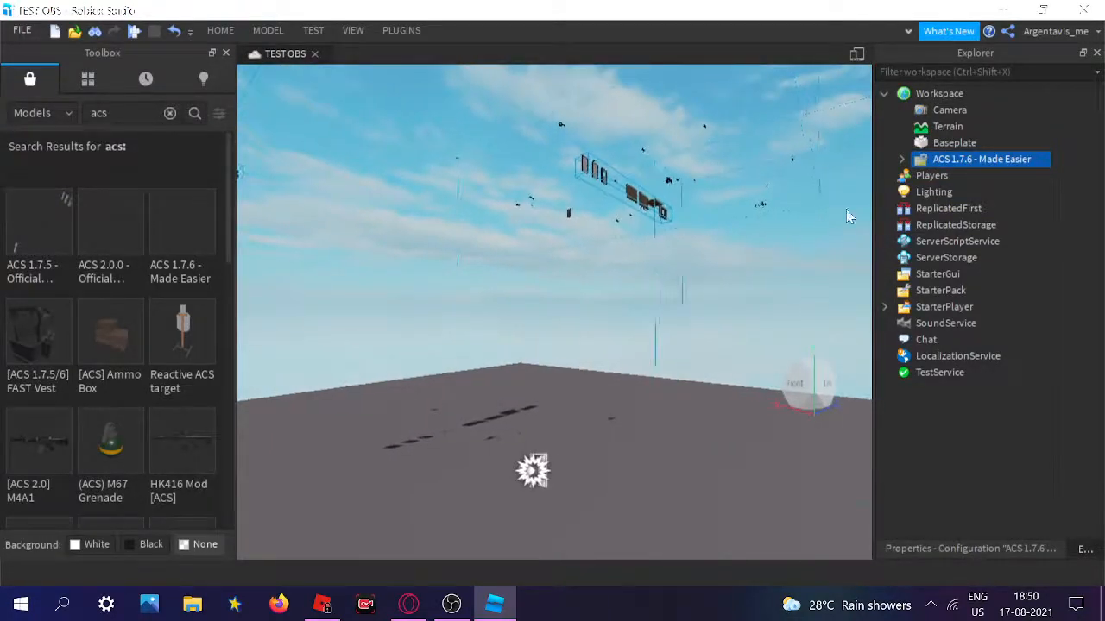
Delete the READ ME script and the ACS AI model from the ACS 1.7.6 - Made Easier folder
left_click(901, 160)
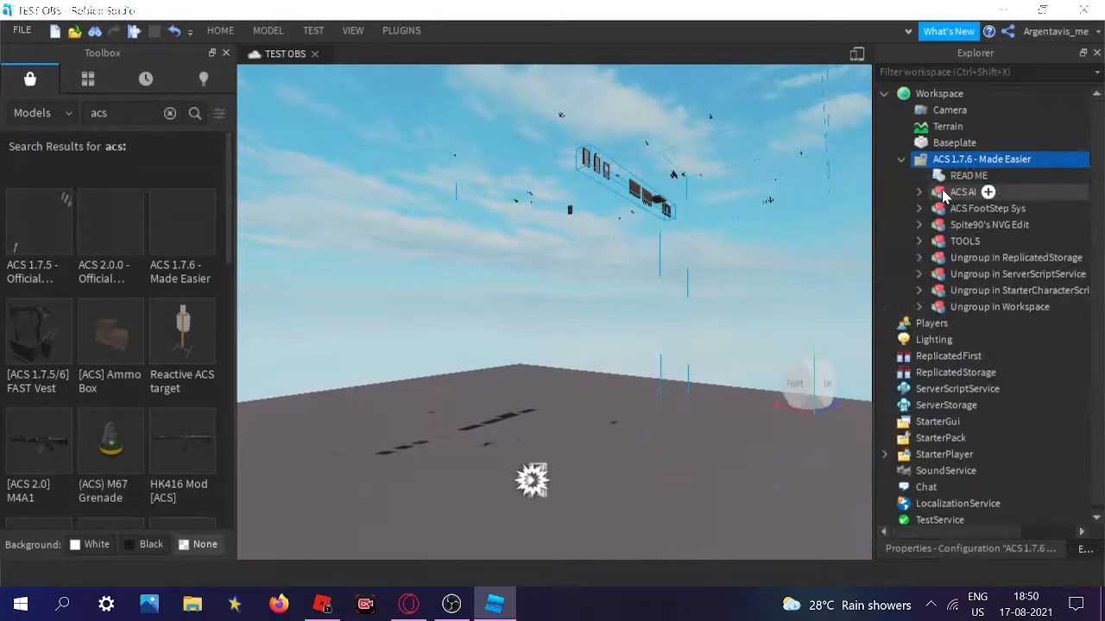
left_click(956, 179)
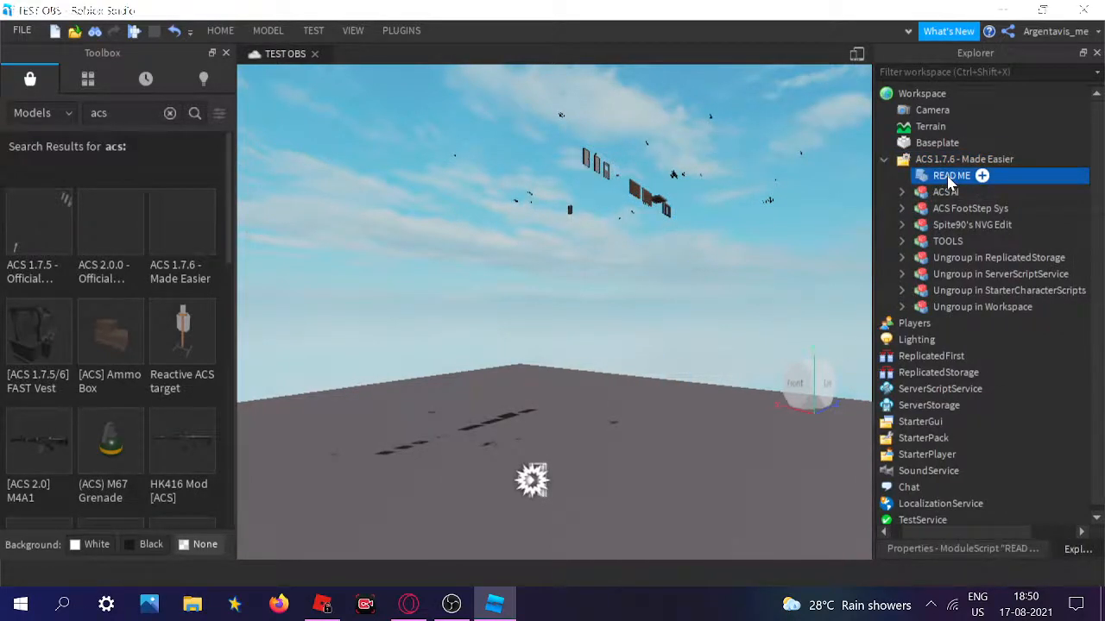
key("Delete")
left_click(957, 176)
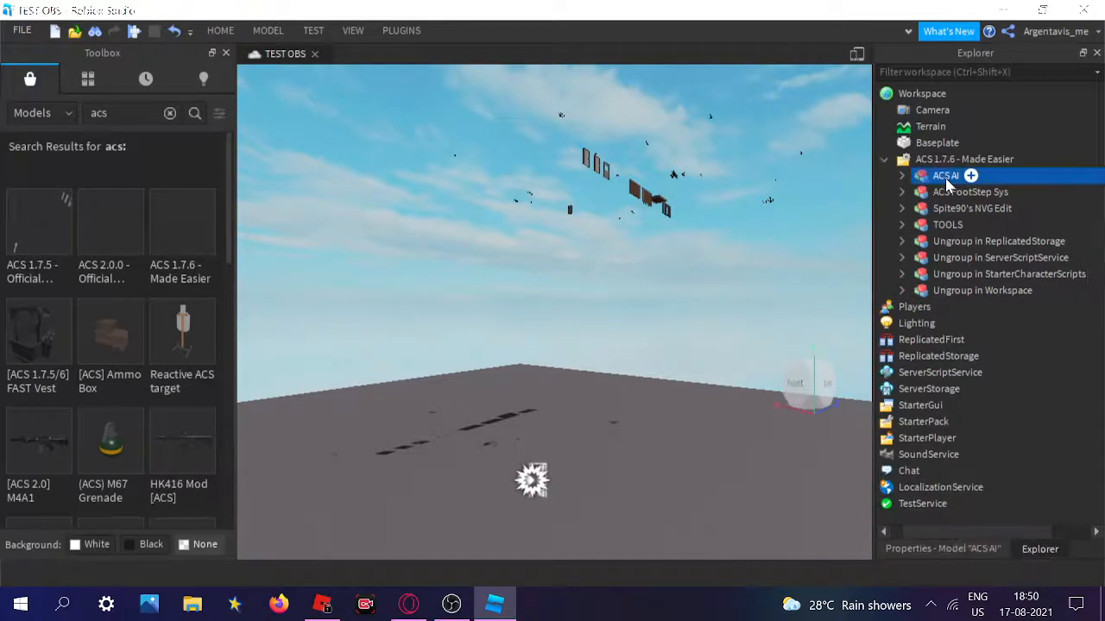
key("f")
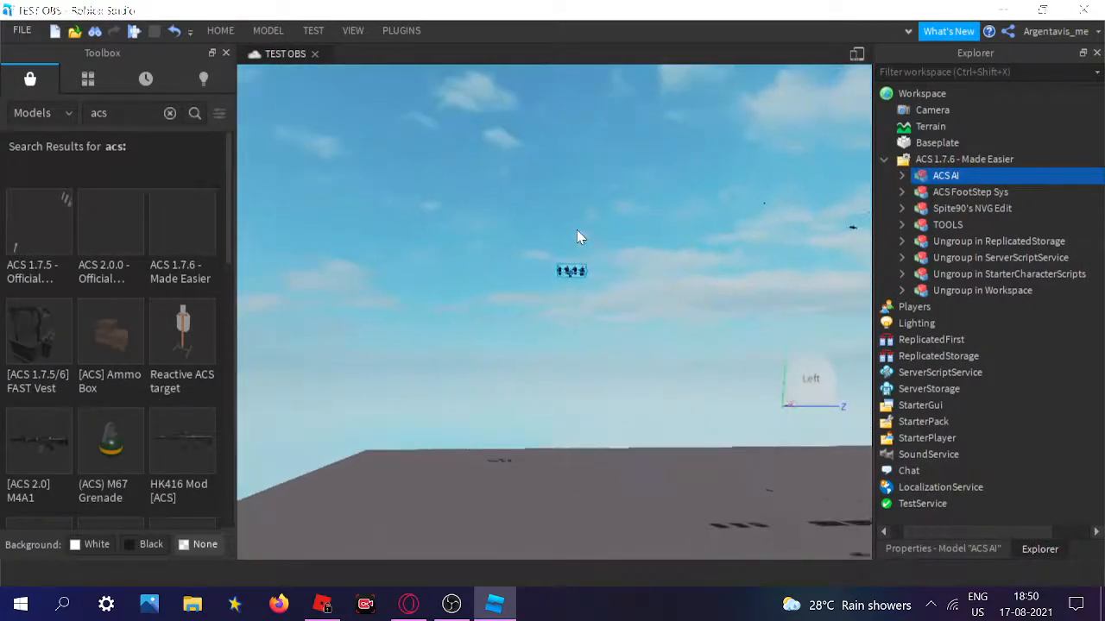
key("Delete")
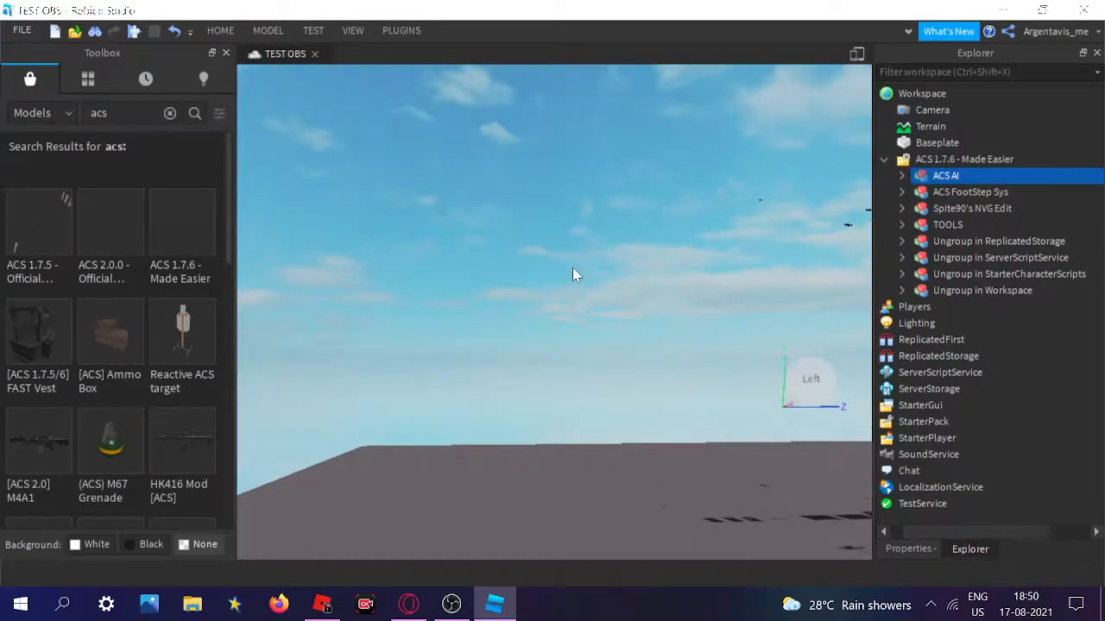
right_click_drag(743, 275, 736, 275)
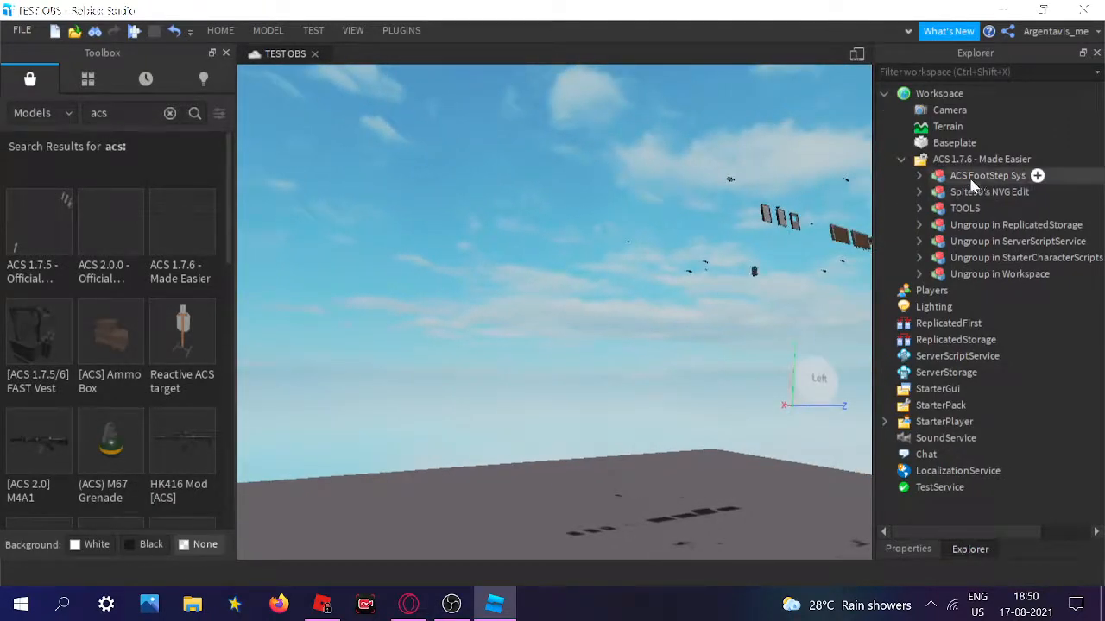
Move the Ungroup in SoundService model from ACS FootStep Sys into SoundService and ungroup it there
left_click(920, 176)
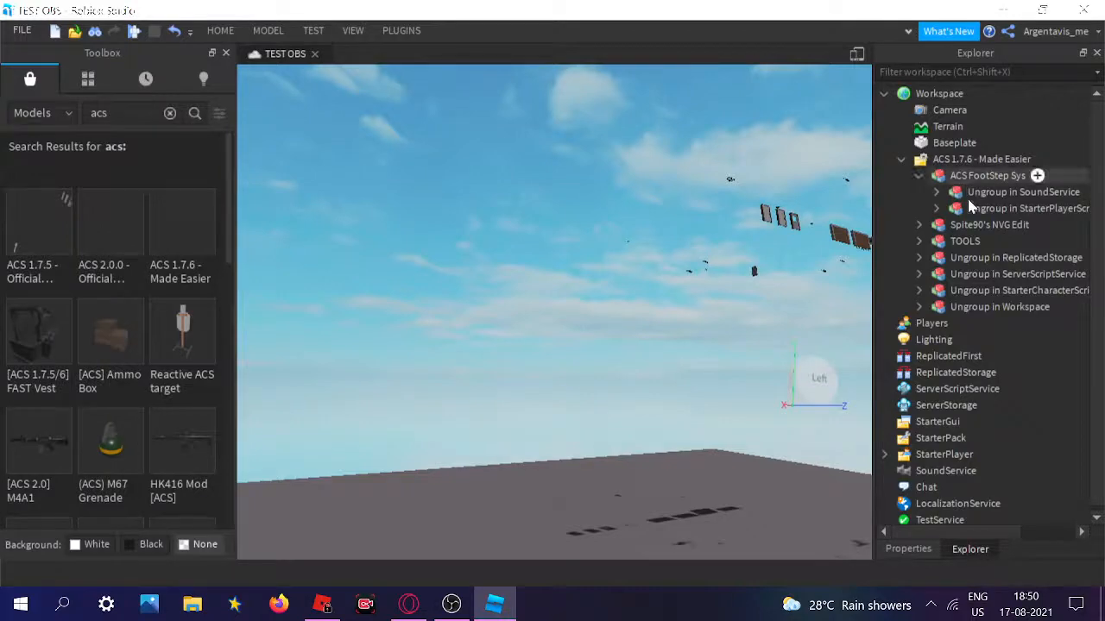
left_click_drag(985, 193, 962, 475)
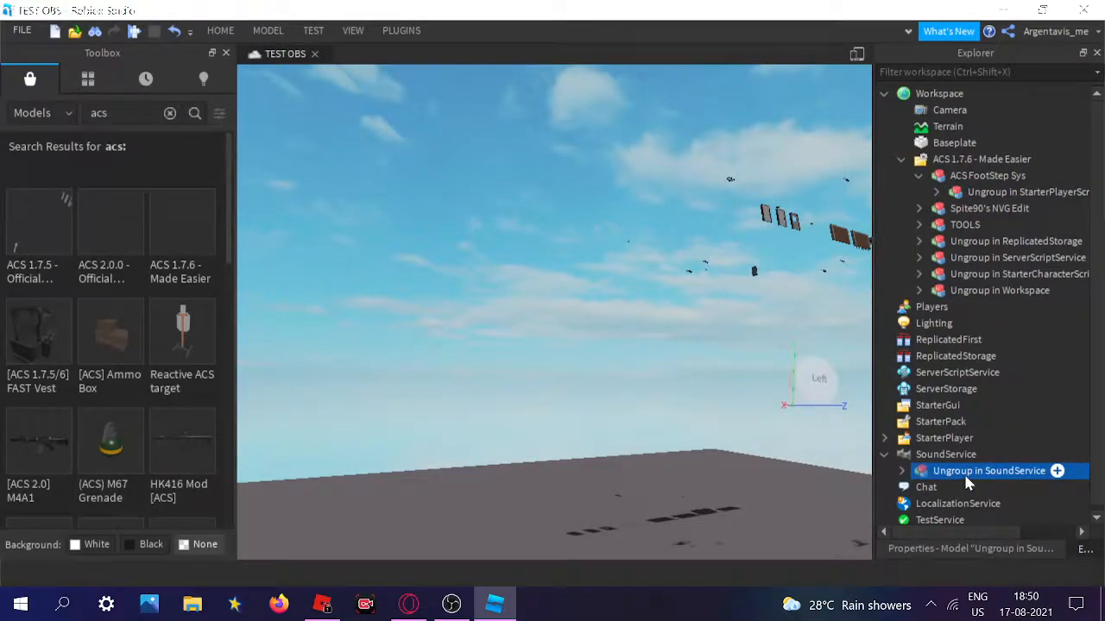
key("ctrl+u")
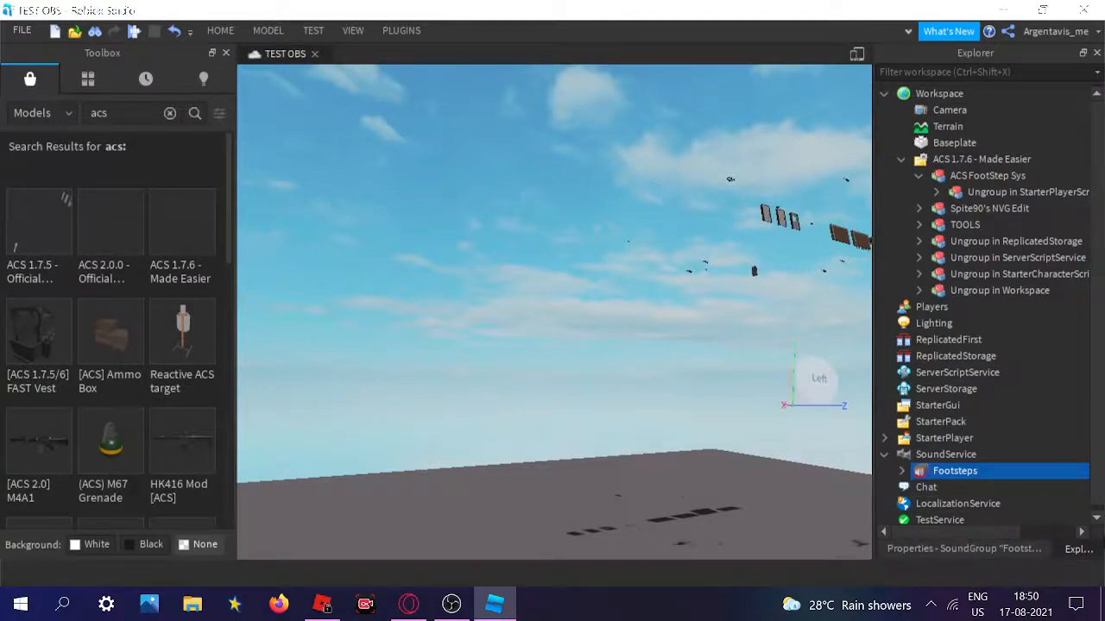
left_click(988, 549)
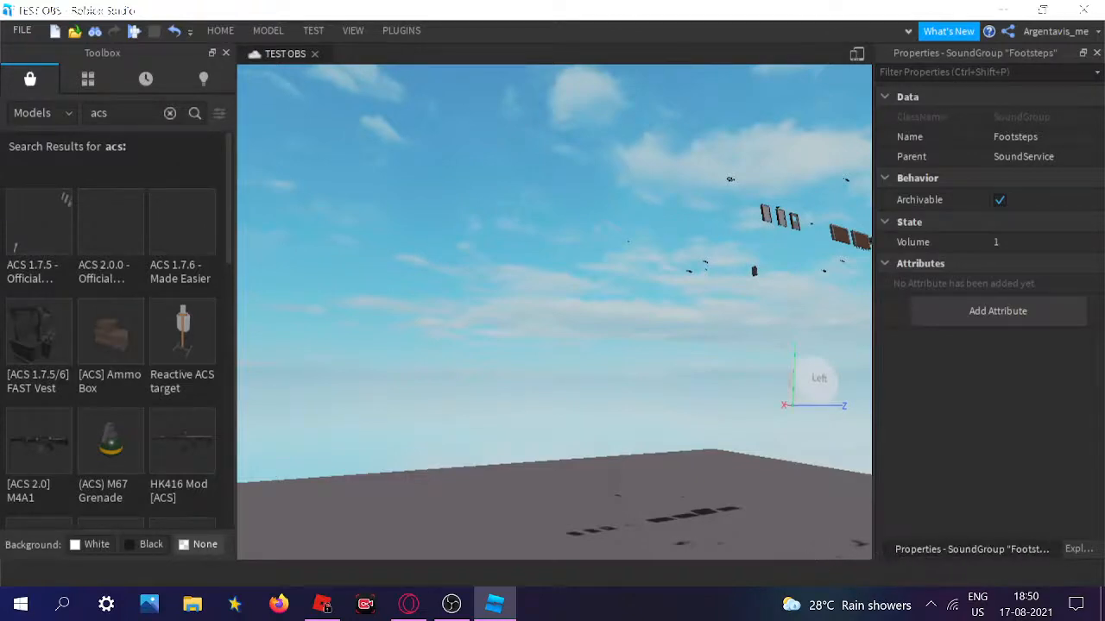
left_click(1076, 549)
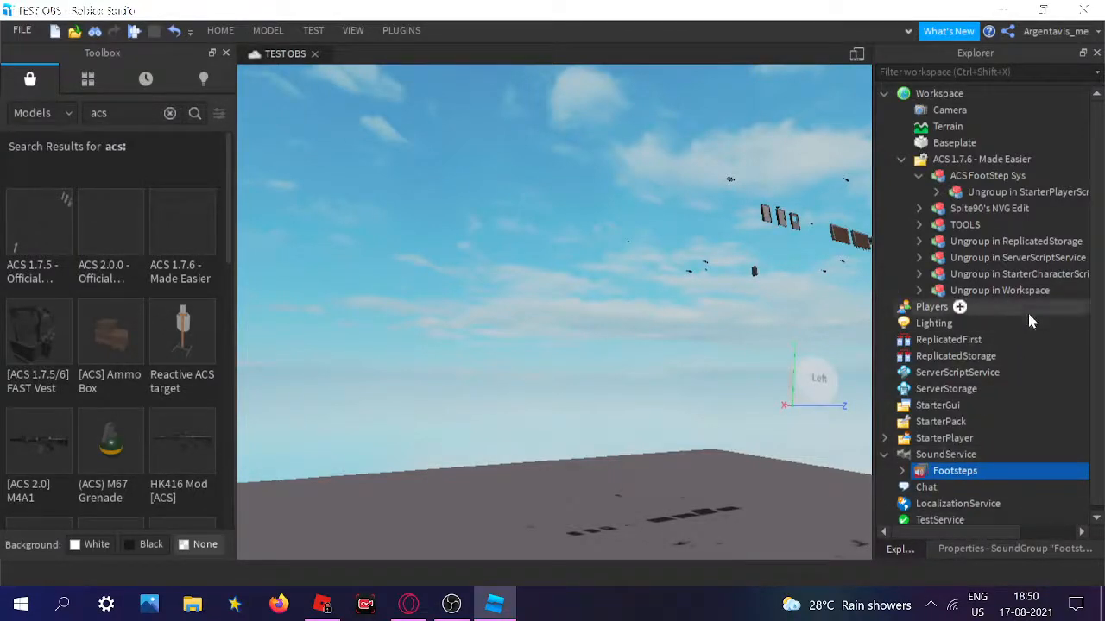
left_click(884, 454)
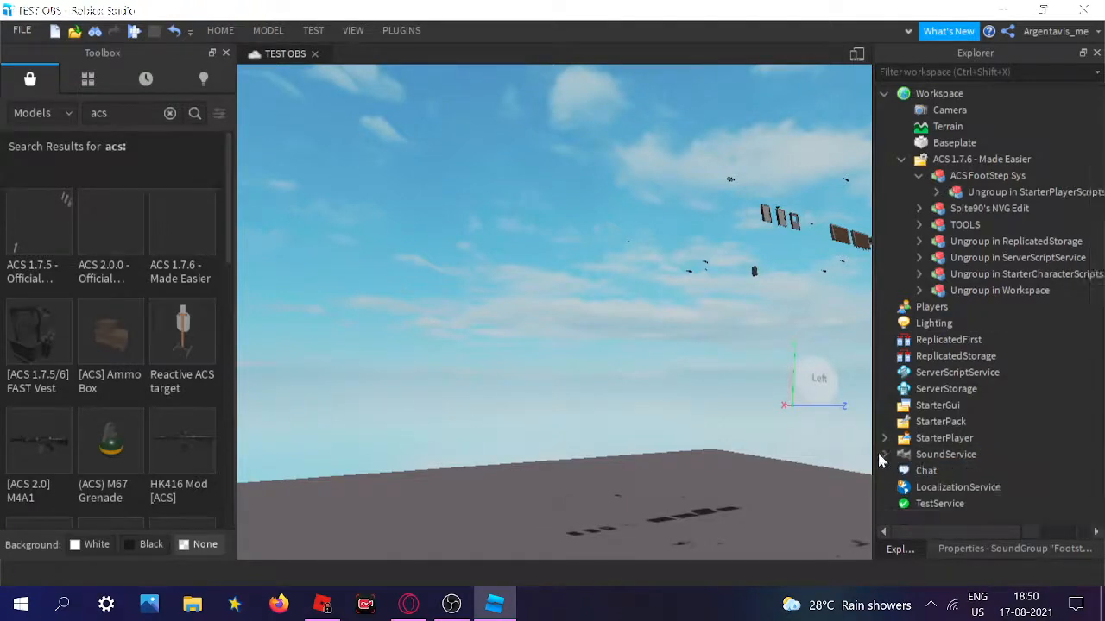
Move the ReplicatedStorage and ServerScriptService models of the ACS folder into their matching services, and ungroup the one in ServerScriptService
left_click_drag(1027, 251, 954, 355)
left_click_drag(1008, 244, 964, 373)
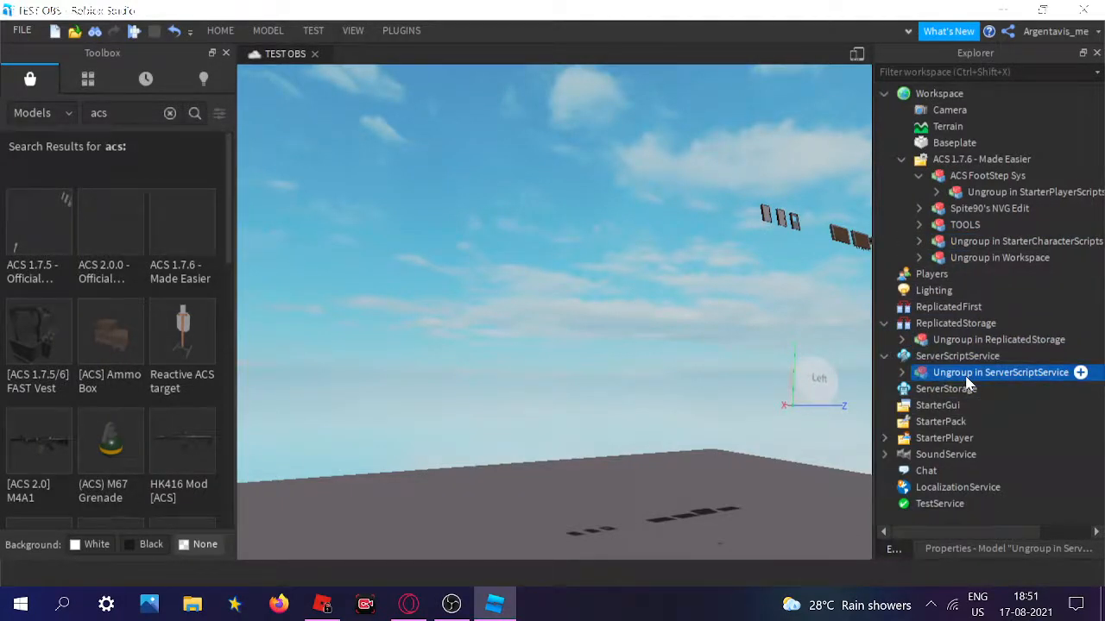
key("ctrl+u")
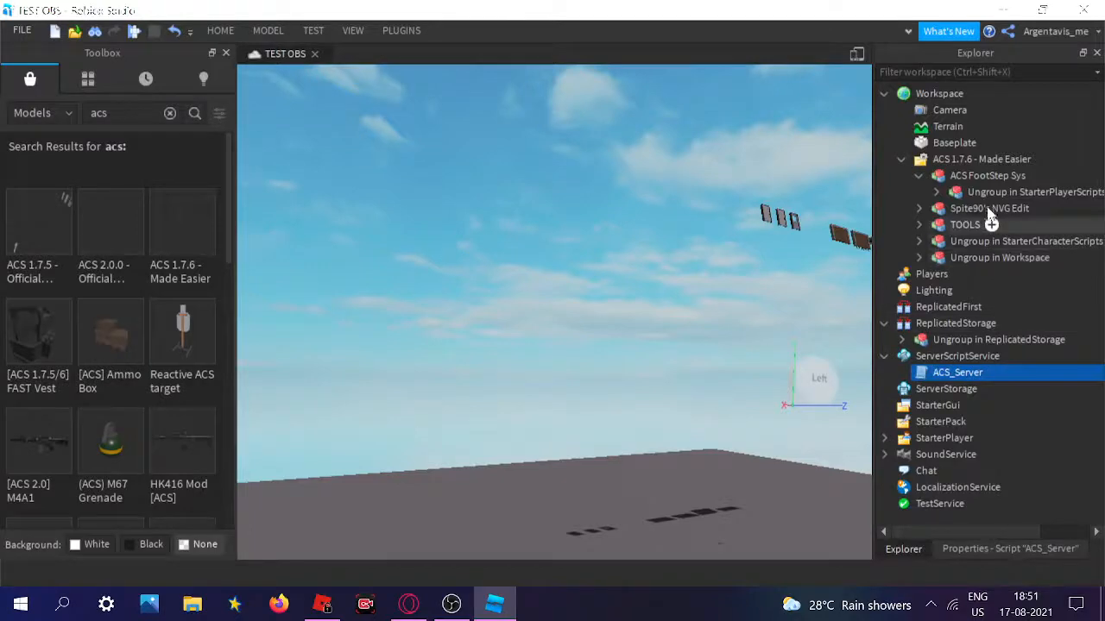
Ungroup the Ungroup in ReplicatedStorage model inside ReplicatedStorage
mouse_move(992, 191)
left_mouse_down()
mouse_move(973, 219)
mouse_move(978, 199)
mouse_move(960, 210)
mouse_move(976, 197)
left_mouse_up()
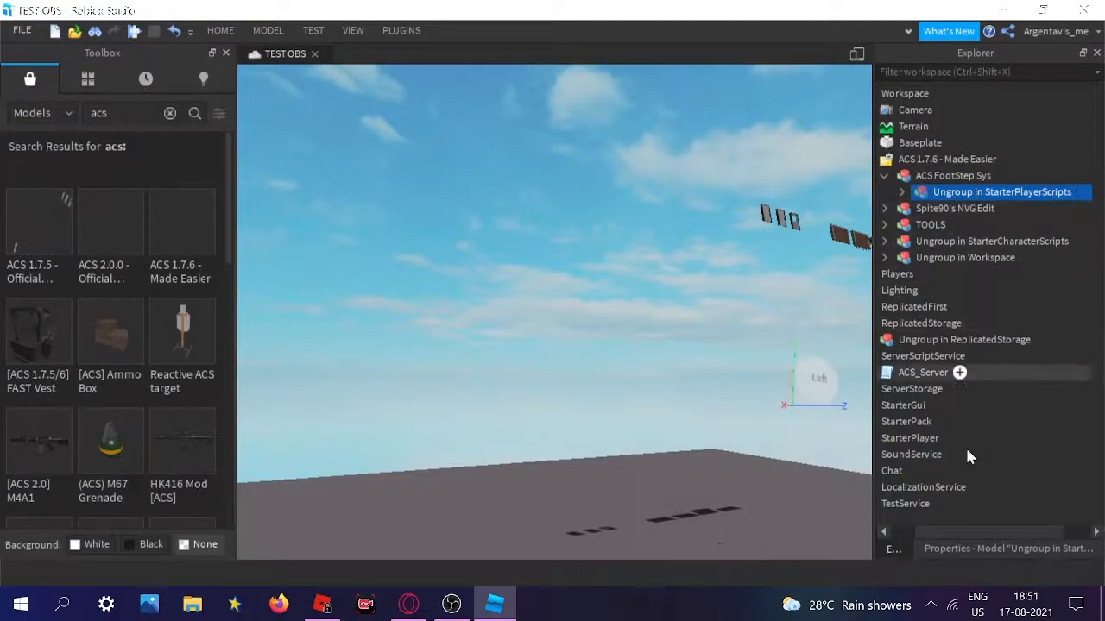
left_click_drag(974, 528, 888, 509)
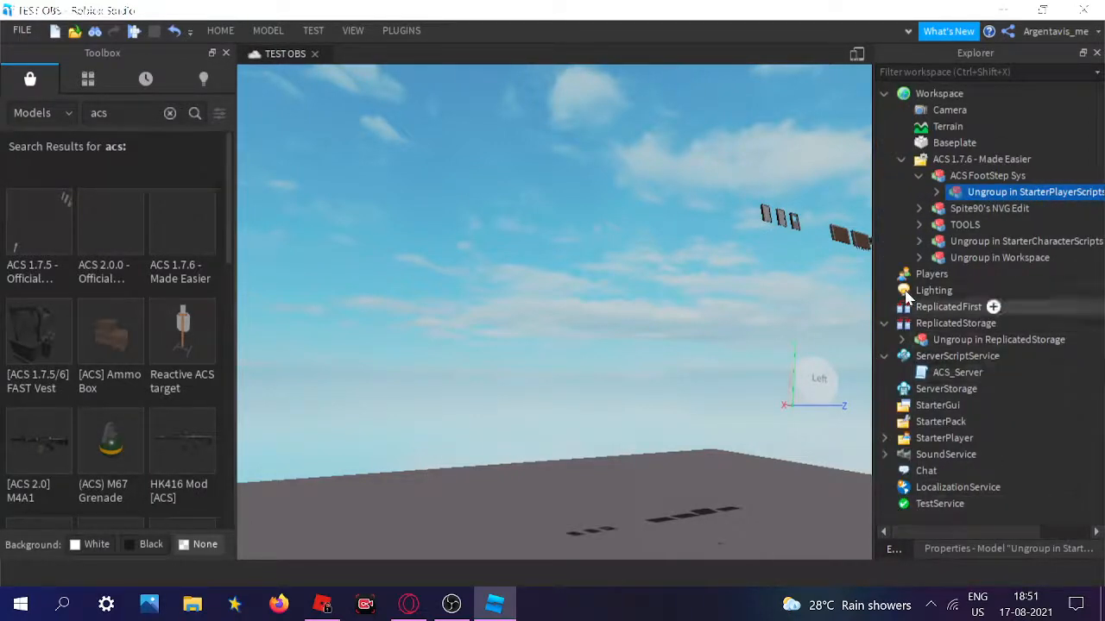
left_click(884, 323)
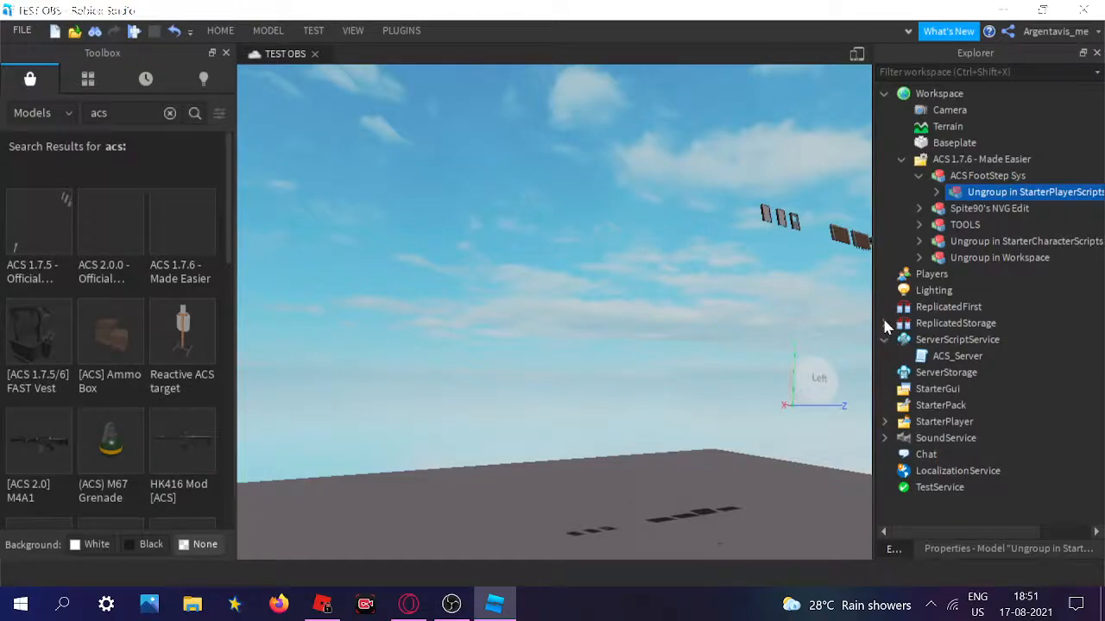
left_click(884, 323)
left_click(945, 340)
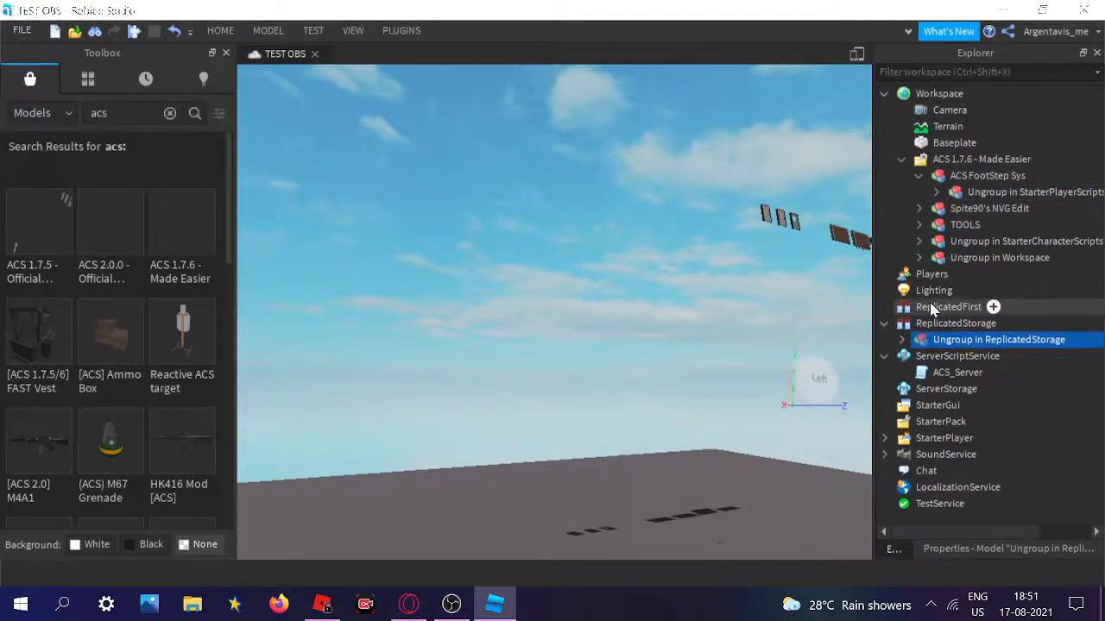
key("ctrl+u")
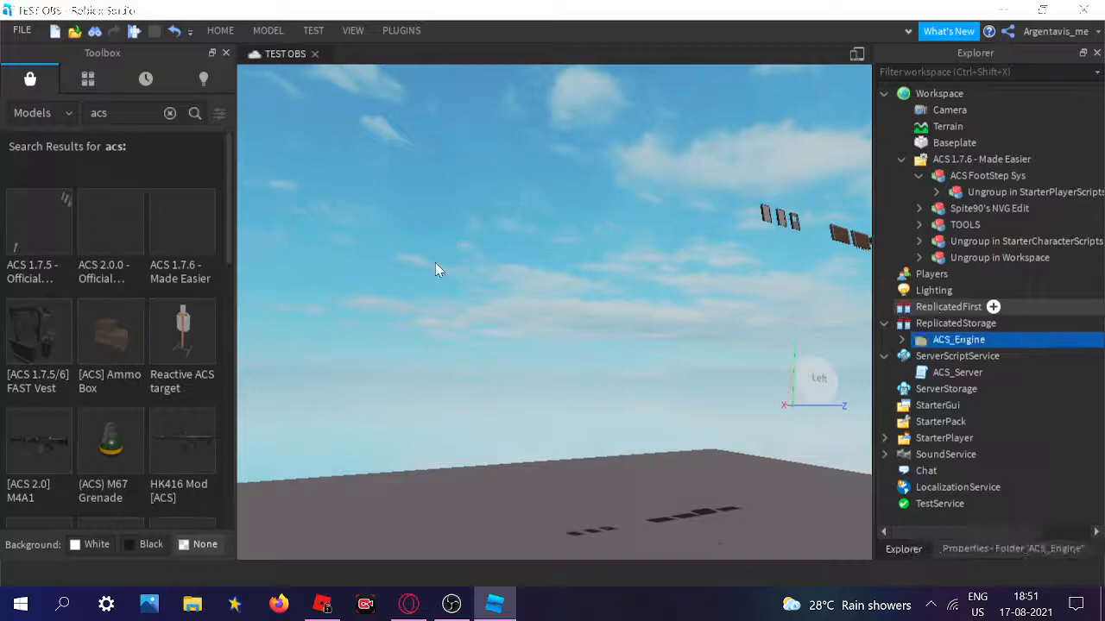
Move the Ungroup in StarterPlayerScripts model from ACS FootStep Sys into StarterPlayerScripts and ungroup it there
left_click(885, 323)
left_click(883, 339)
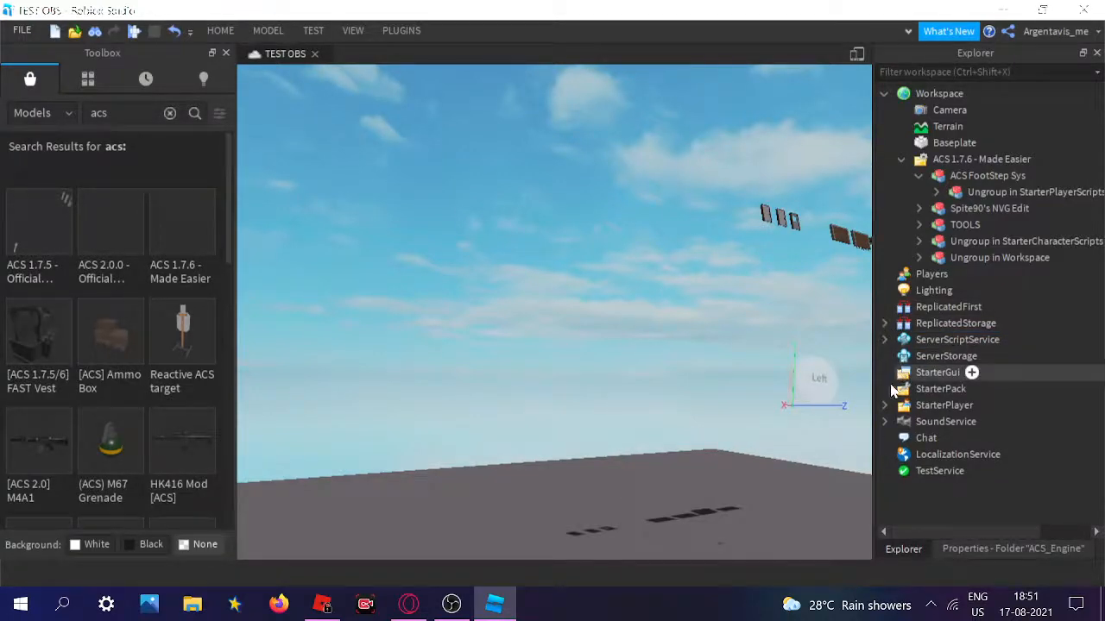
left_click(884, 405)
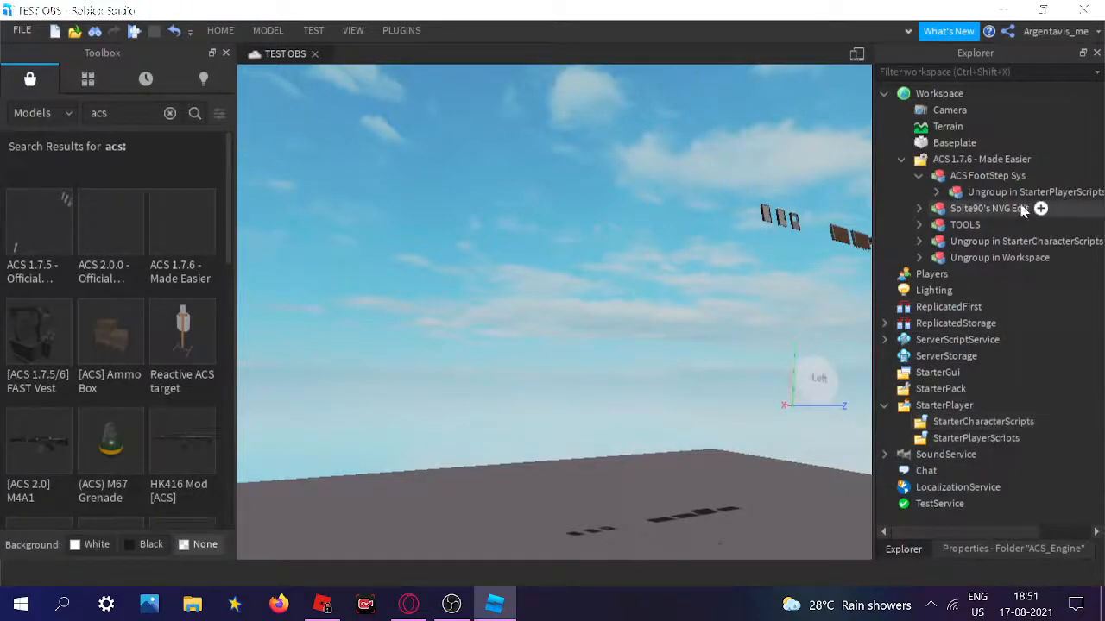
left_click_drag(1031, 192, 982, 441)
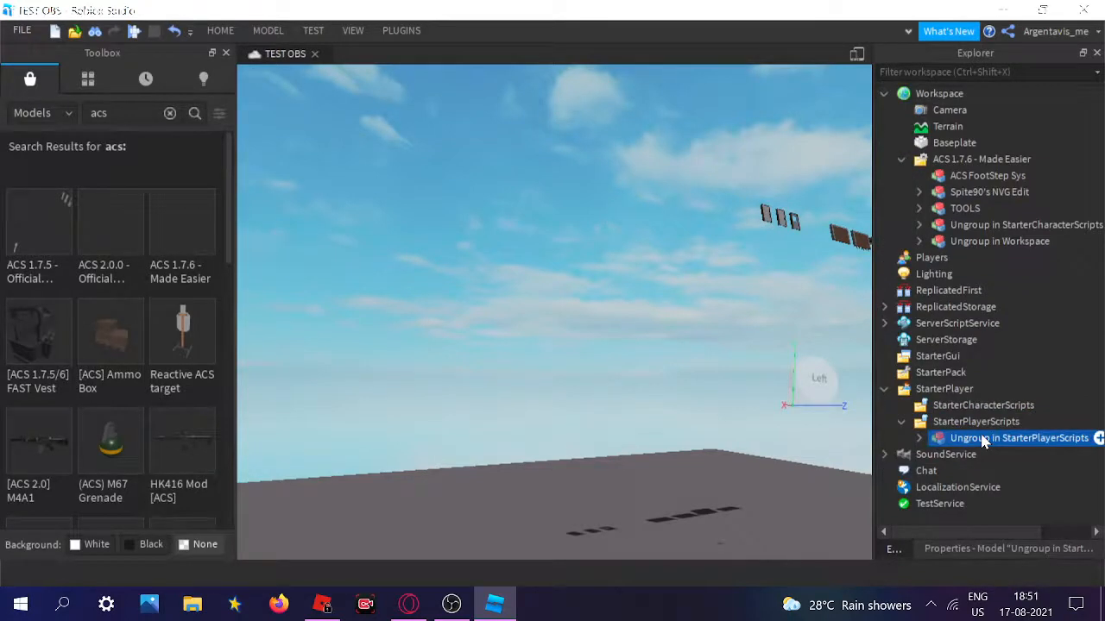
key("ctrl+u")
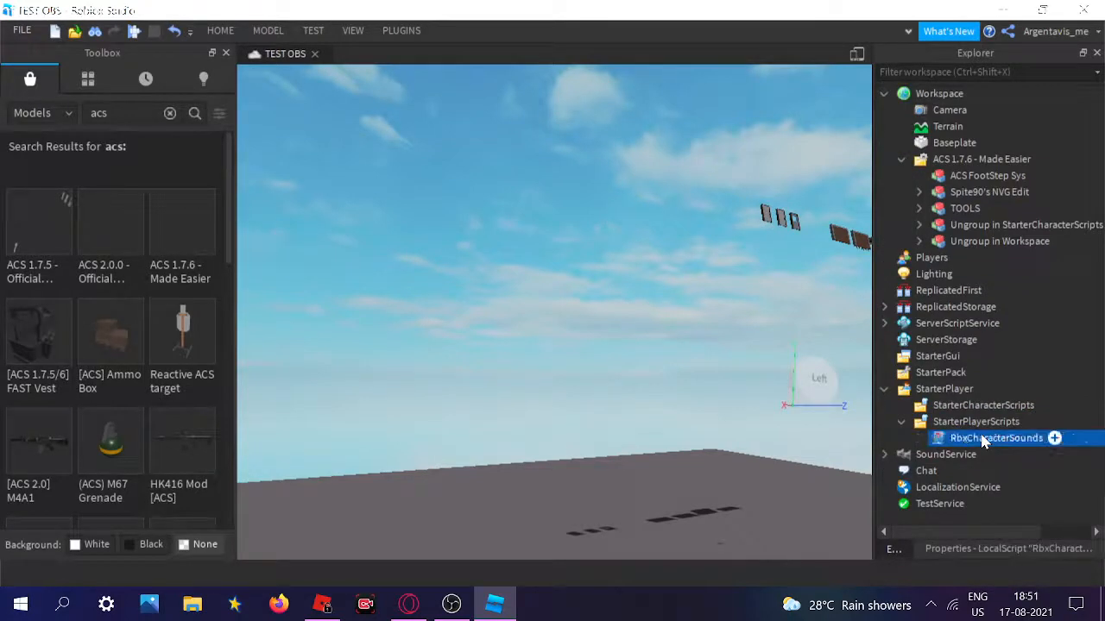
left_click(901, 422)
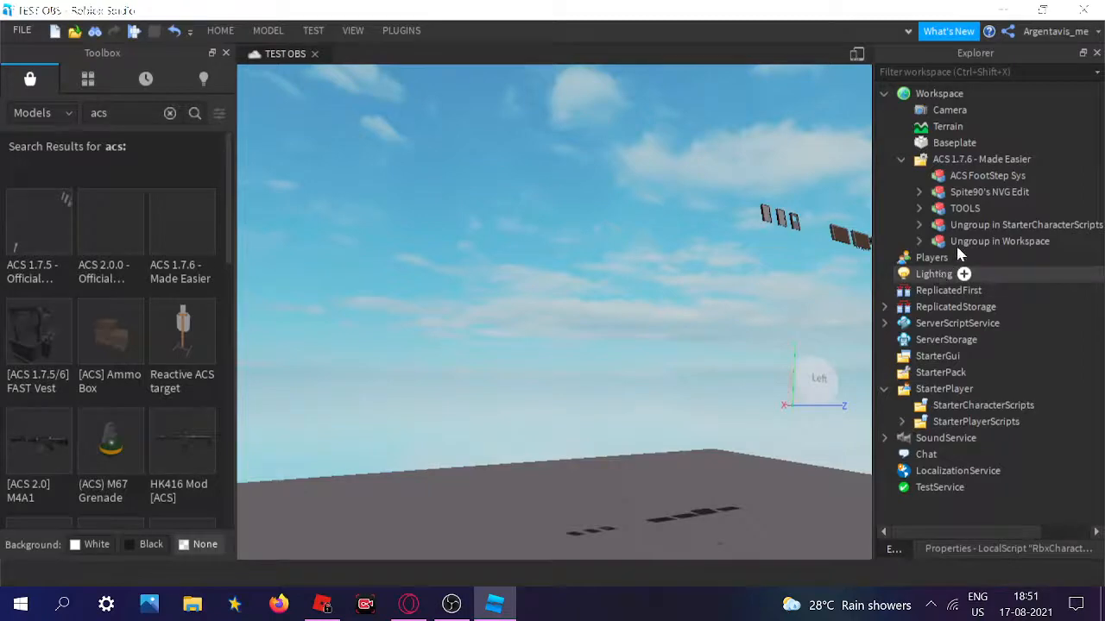
Move the Ungroup in StarterCharacterScripts model into StarterCharacterScripts and ungroup it there
left_click_drag(983, 225, 972, 408)
key("ctrl+u")
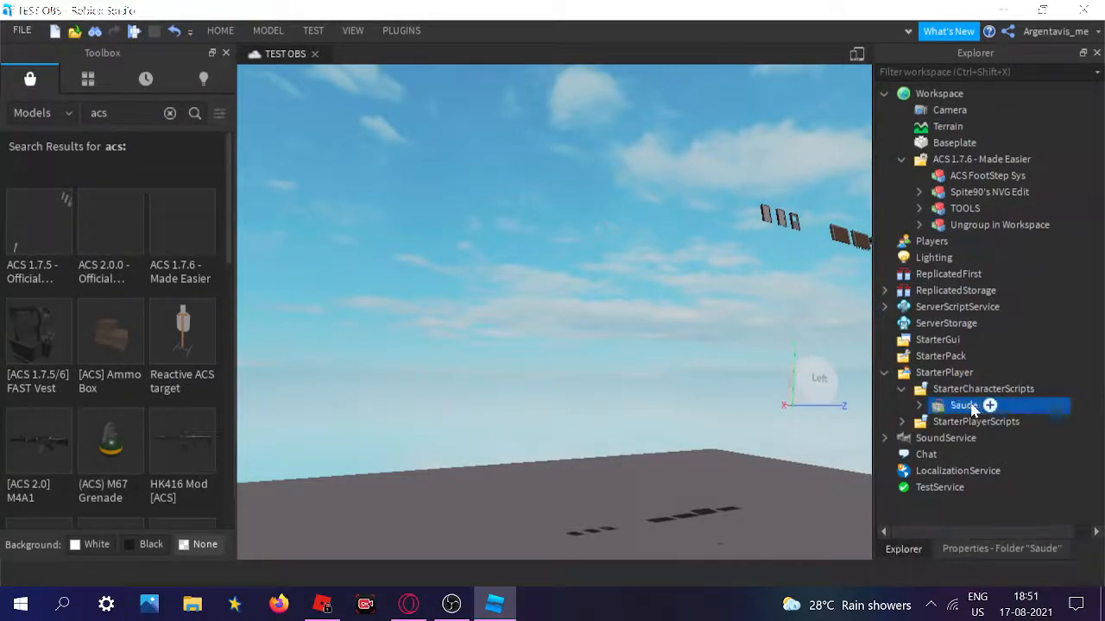
left_click(884, 372)
Move the Ungroup in Workspace model directly into Workspace, ungroup it, and delete the emptied ACS FootStep Sys model
left_click_drag(971, 227, 949, 100)
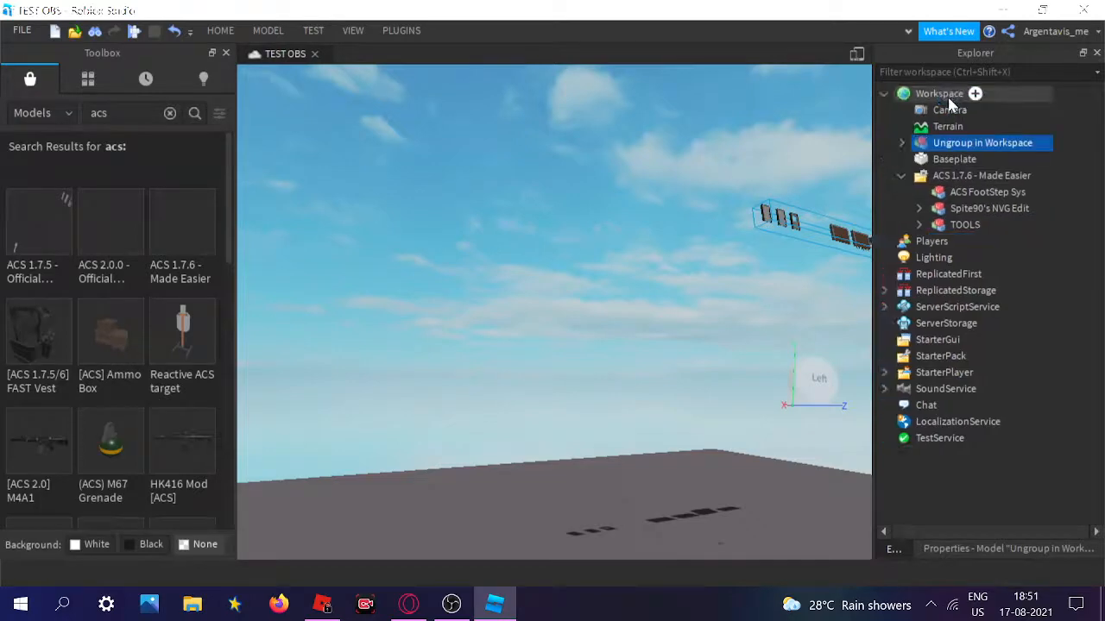
key("ctrl+u")
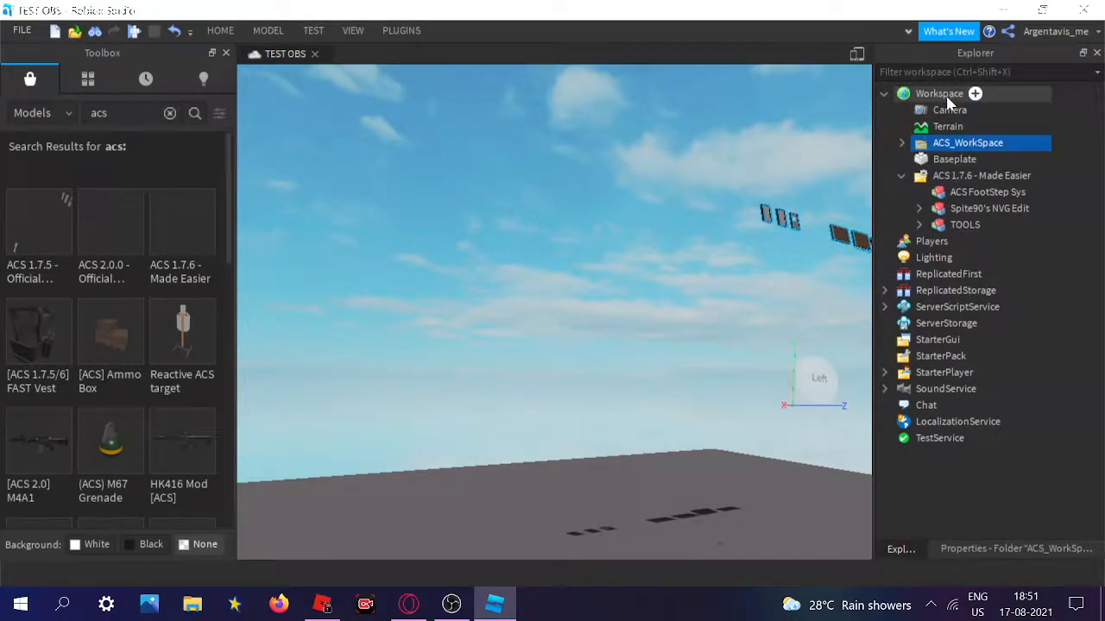
left_click(988, 192)
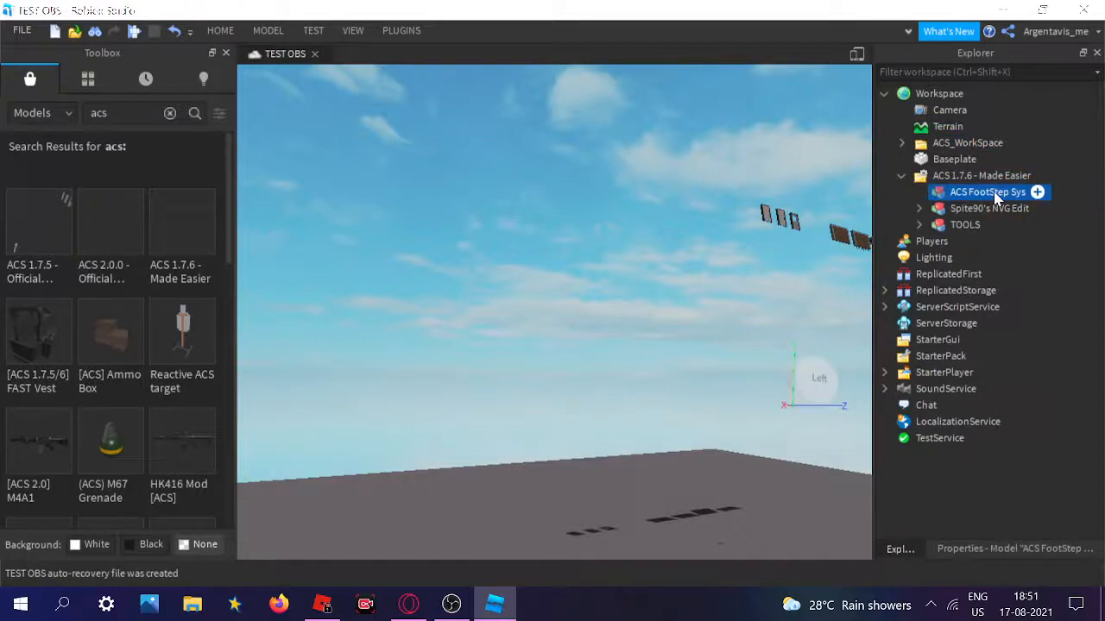
key("Delete")
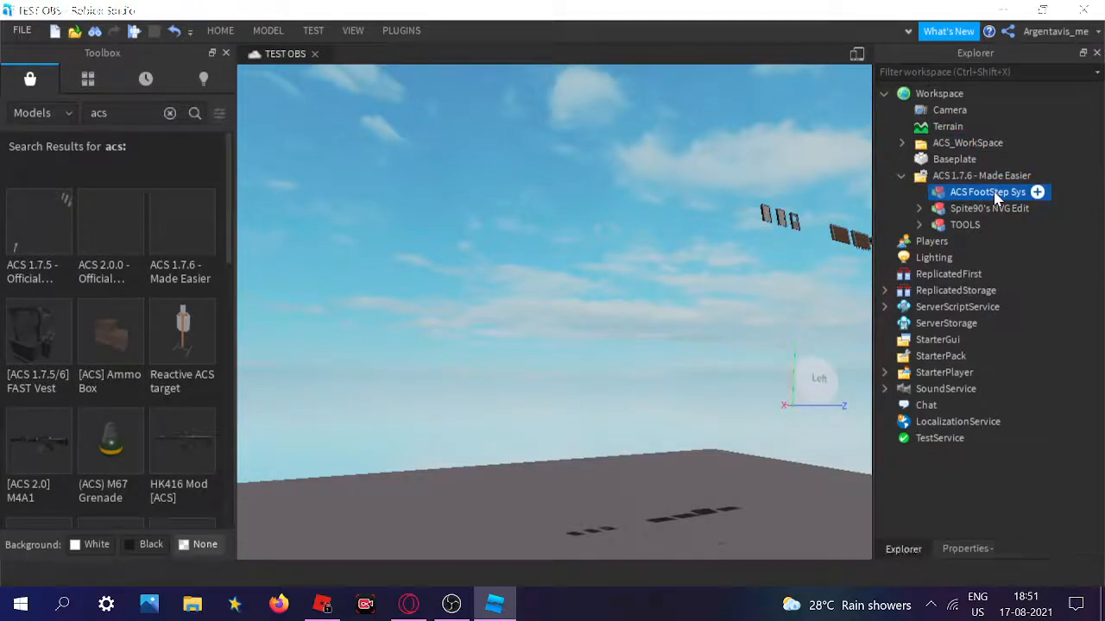
Move the model inside Spite90's NVG Edit into ServerScriptService, ungroup it, and delete the emptied Spite90's NVG Edit model
left_click(920, 192)
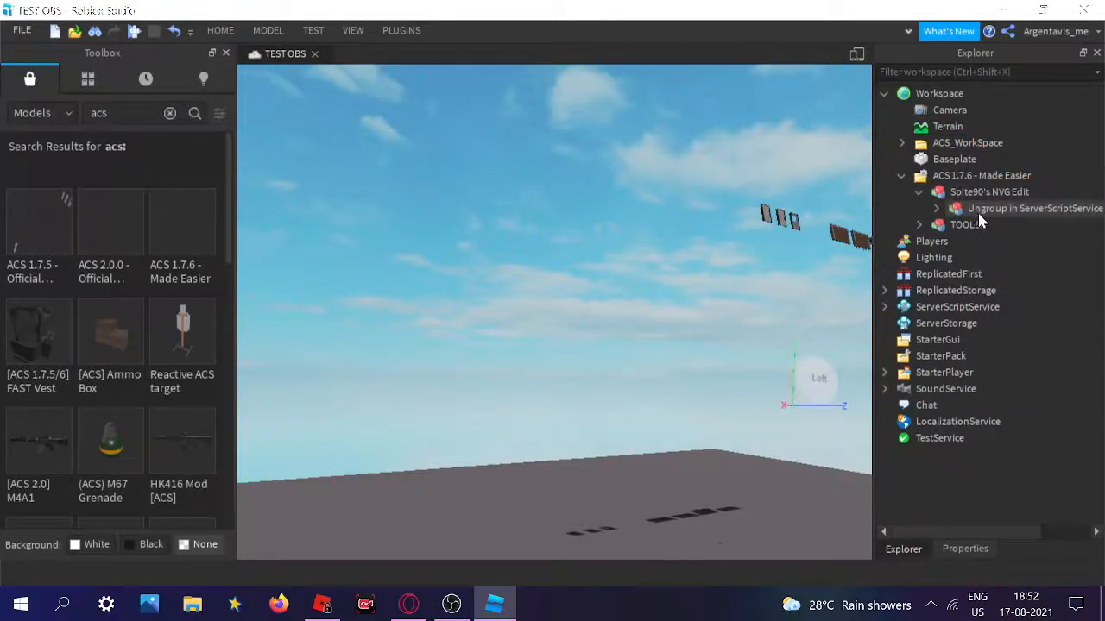
left_click_drag(974, 213, 968, 315)
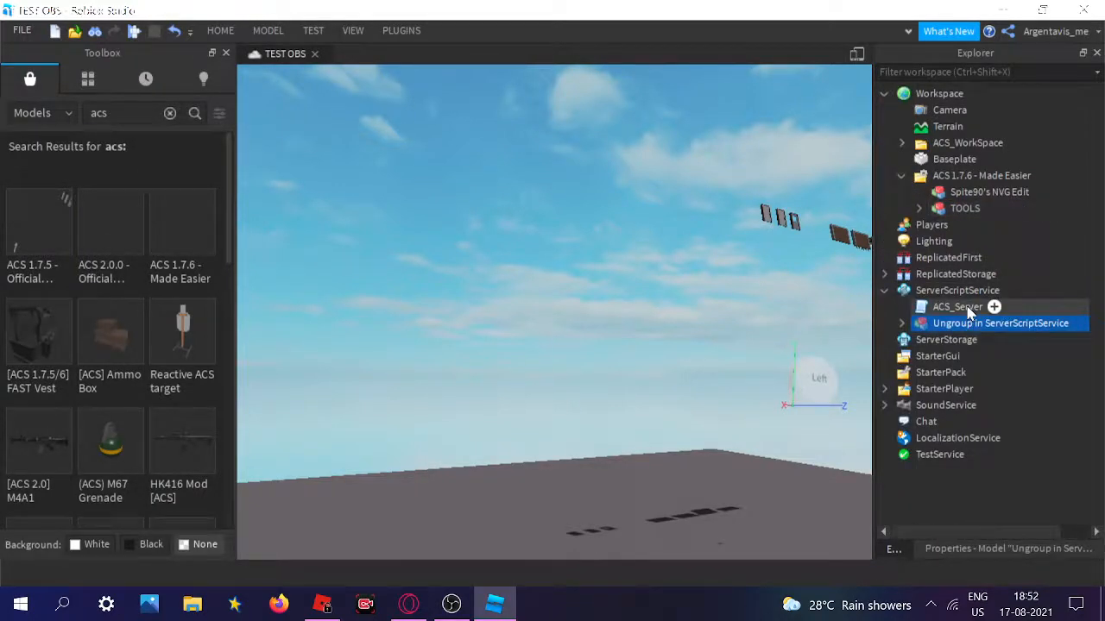
key("ctrl+u")
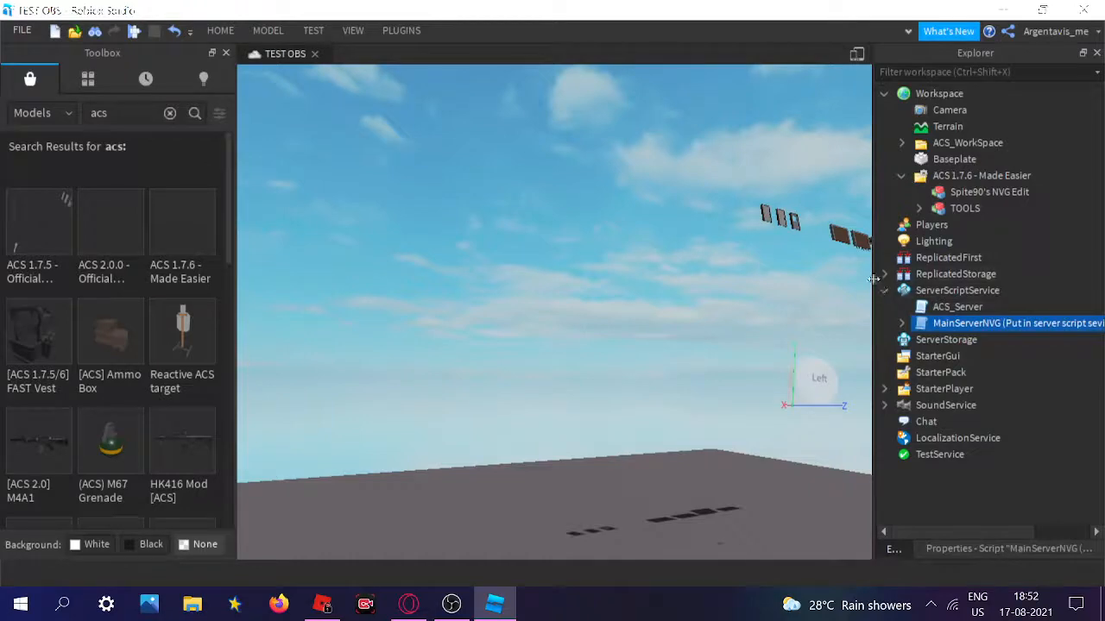
left_click(882, 290)
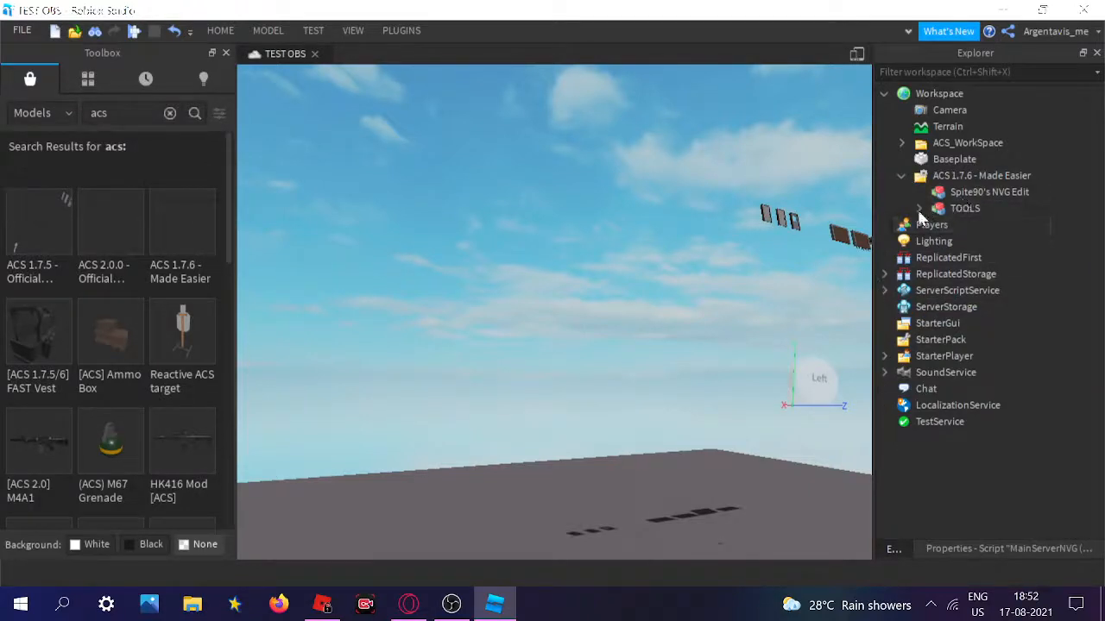
left_click(964, 192)
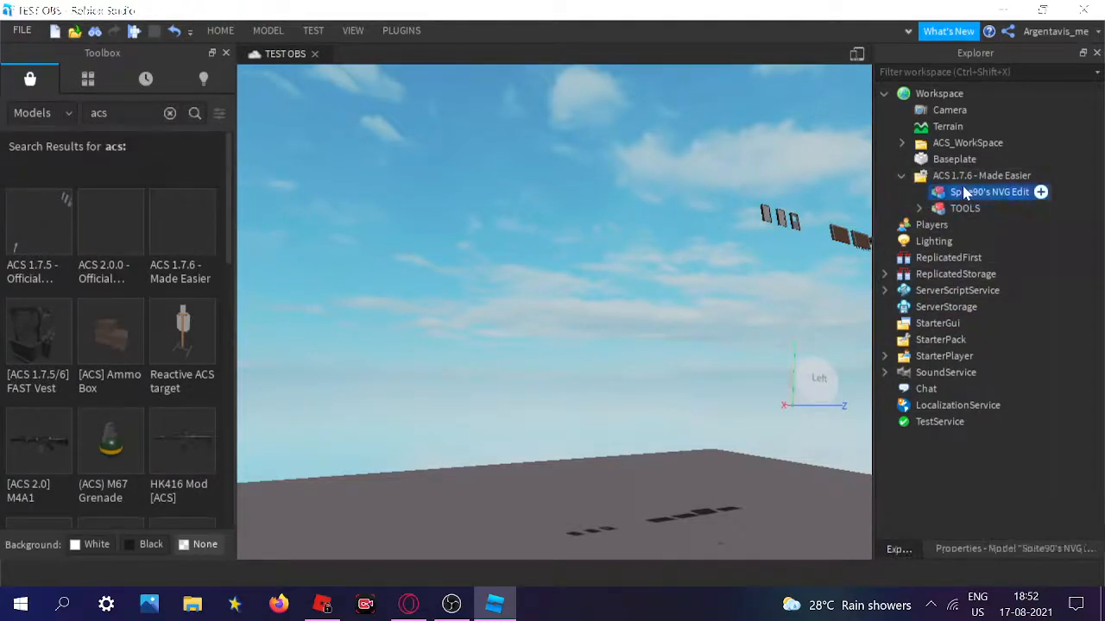
key("Delete")
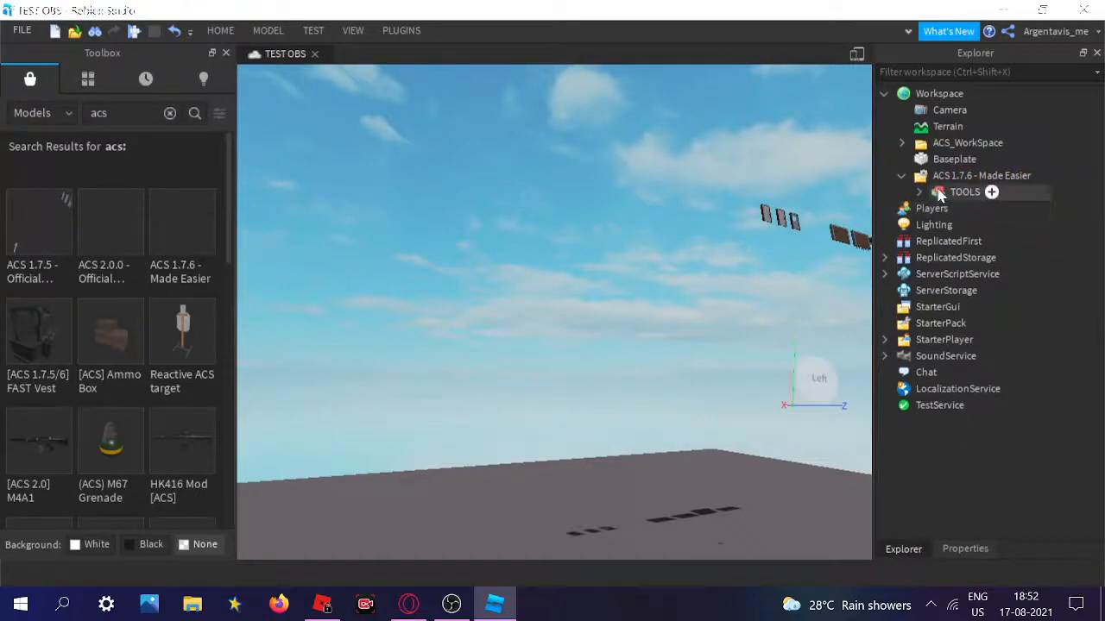
Delete the Breach and Doors folders from the ACS_WorkSpace folder
scroll(781, 274, "up", 5)
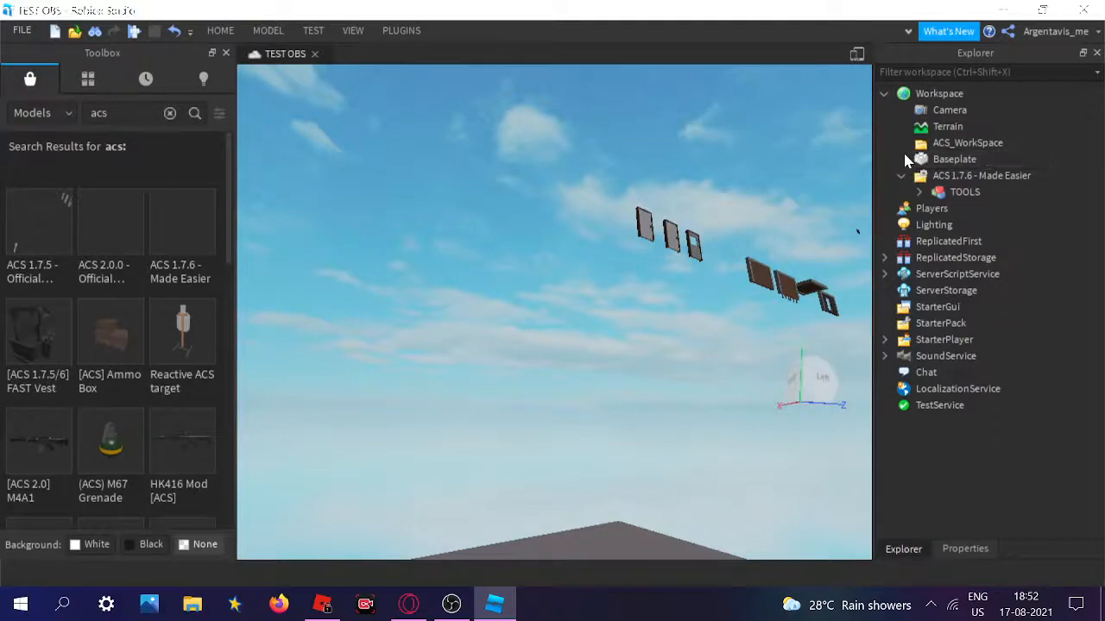
left_click(901, 143)
left_click(937, 166)
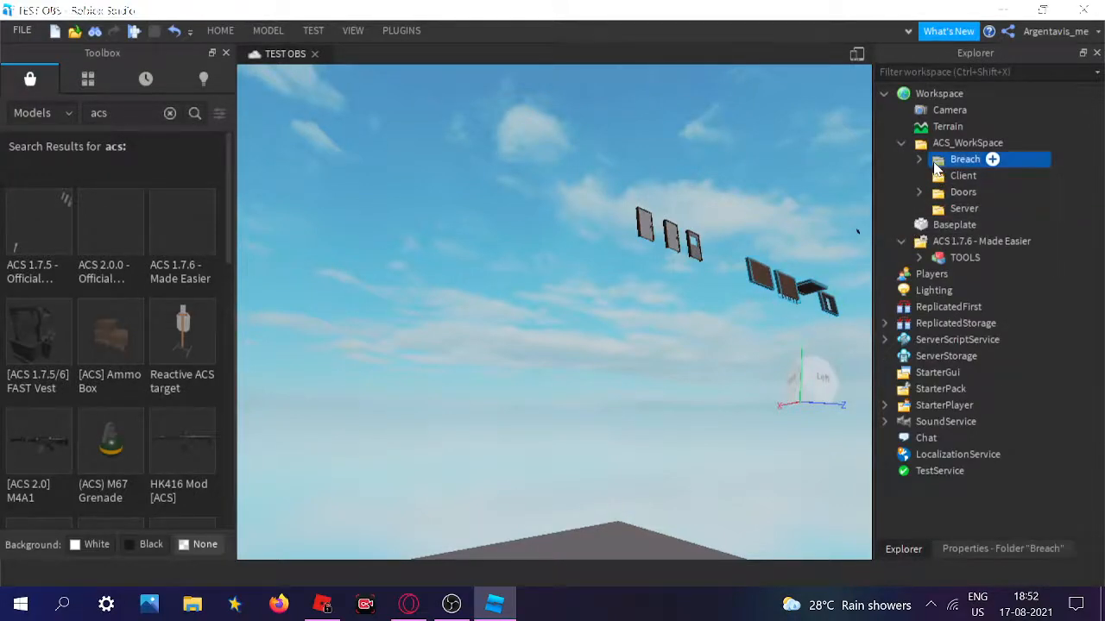
key("Delete")
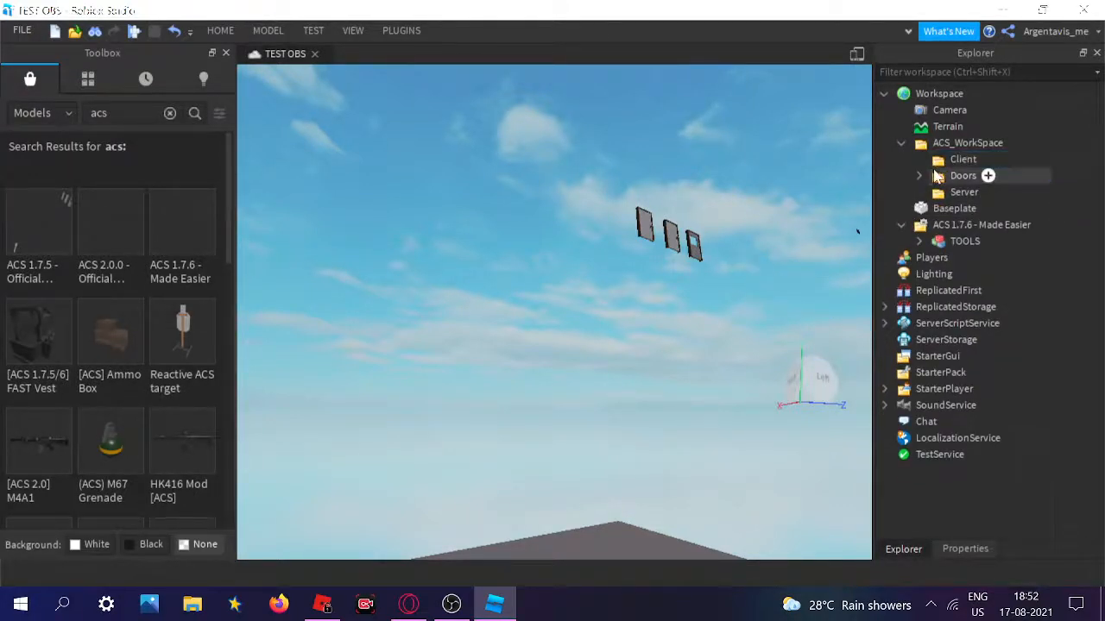
left_click(940, 161)
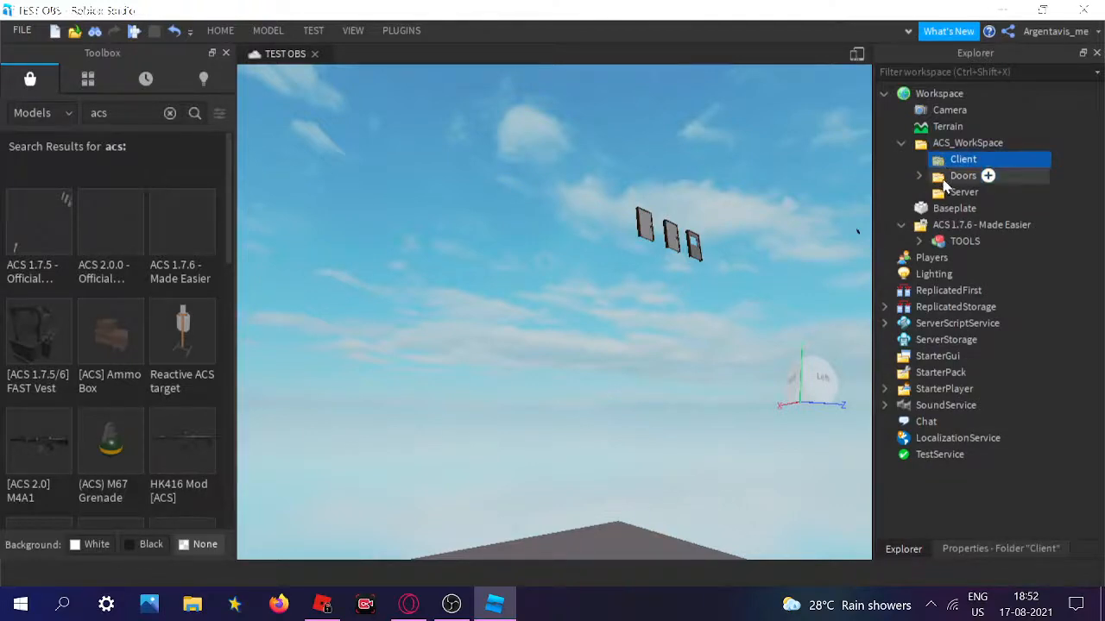
left_click(944, 179)
key("Delete")
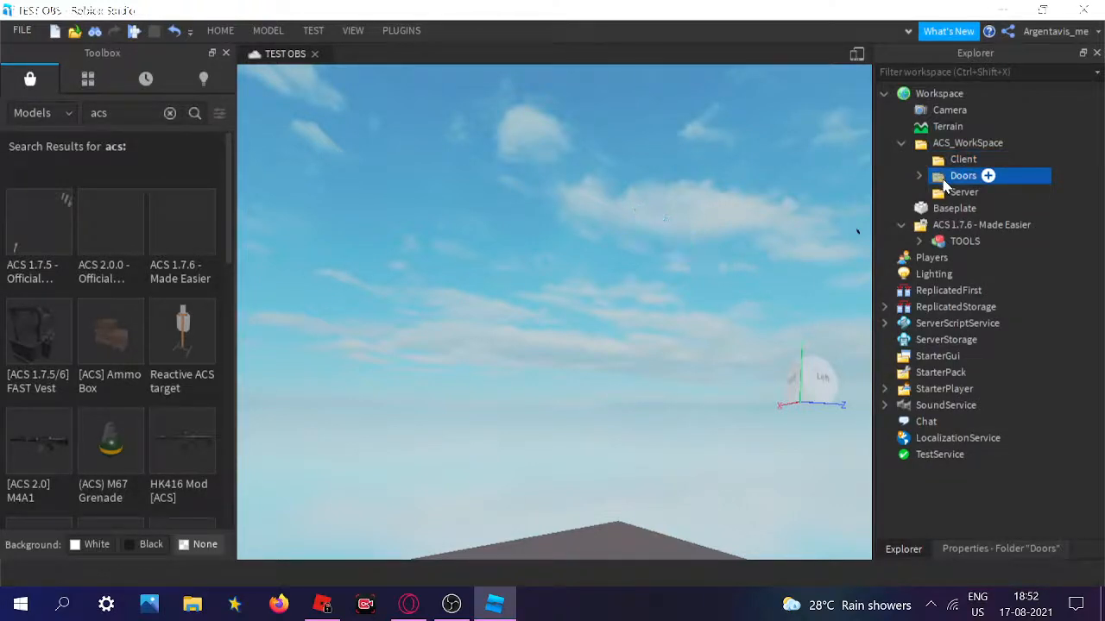
left_click(900, 143)
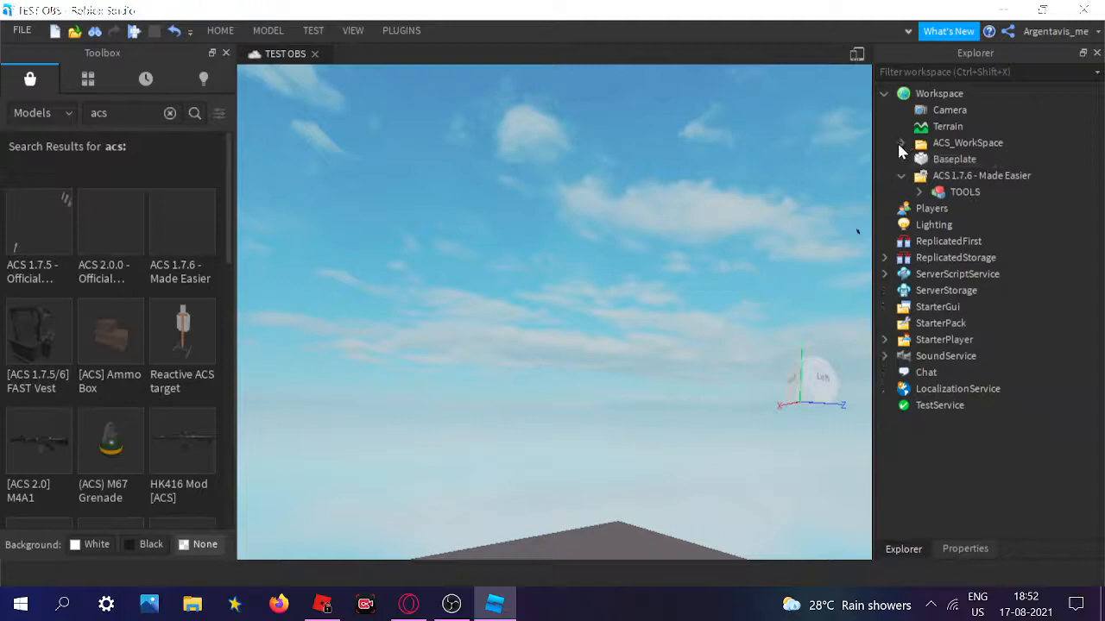
Move the TOOLS model from the ACS 1.7.6 - Made Easier folder into StarterPack and ungroup it there
left_click(937, 193)
mouse_move(768, 257)
right_mouse_down()
mouse_move(782, 271)
mouse_move(770, 254)
right_mouse_up()
left_click_drag(922, 197, 964, 327)
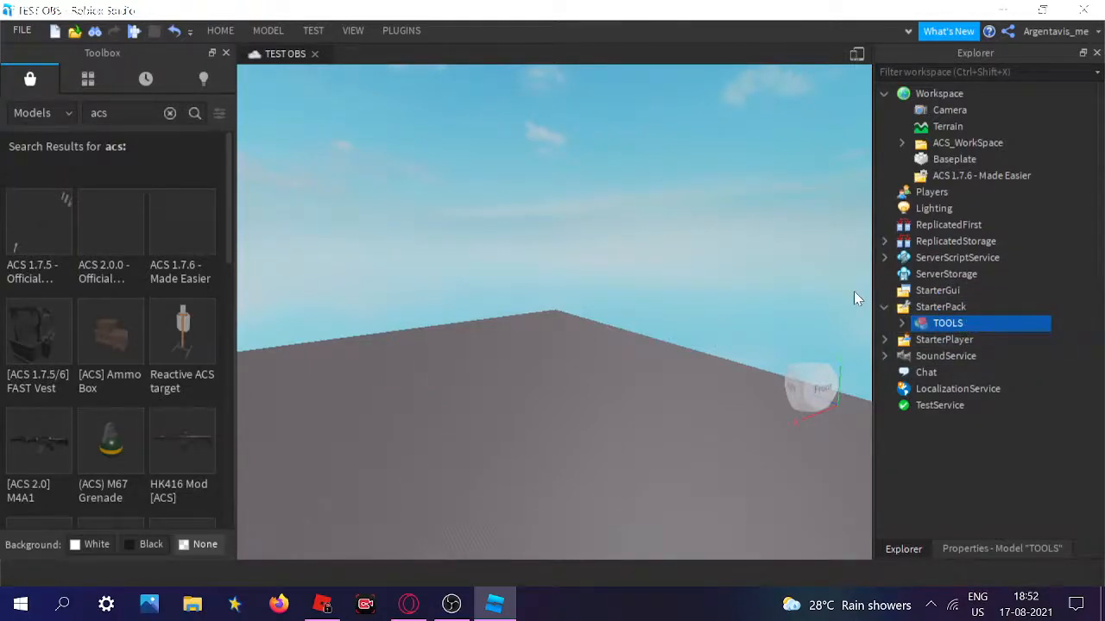
key("ctrl+u")
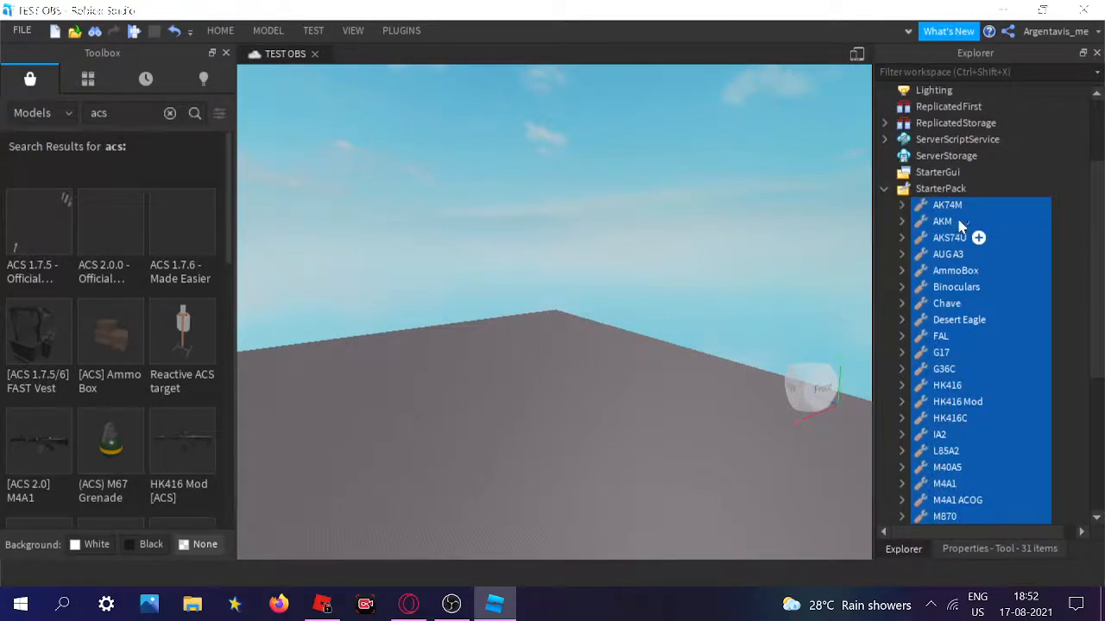
left_click(932, 212)
left_click(932, 211)
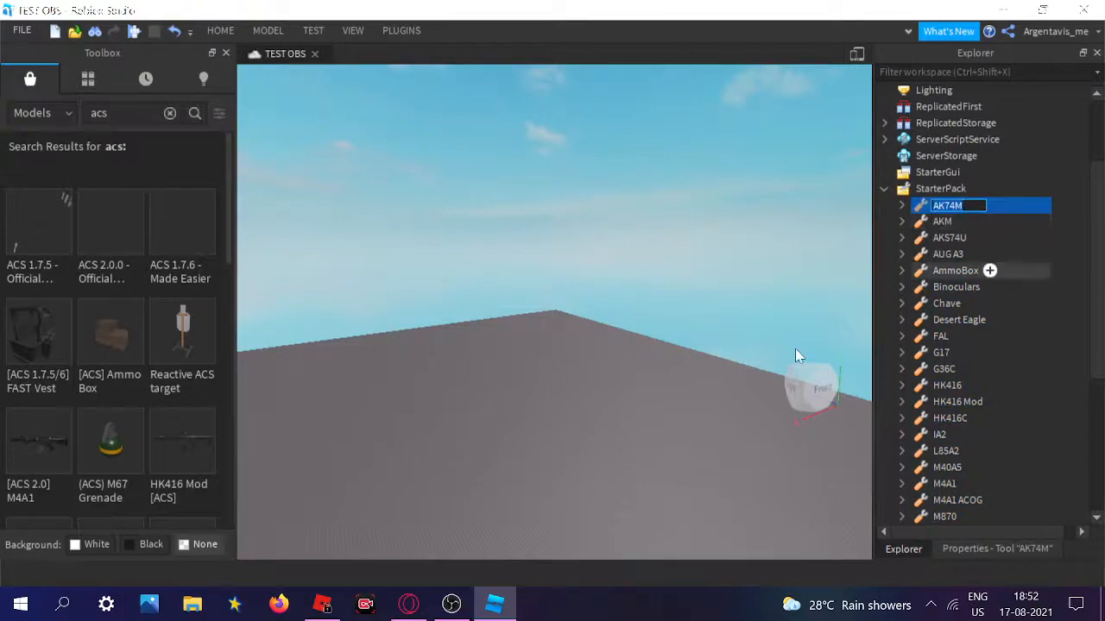
key("Return")
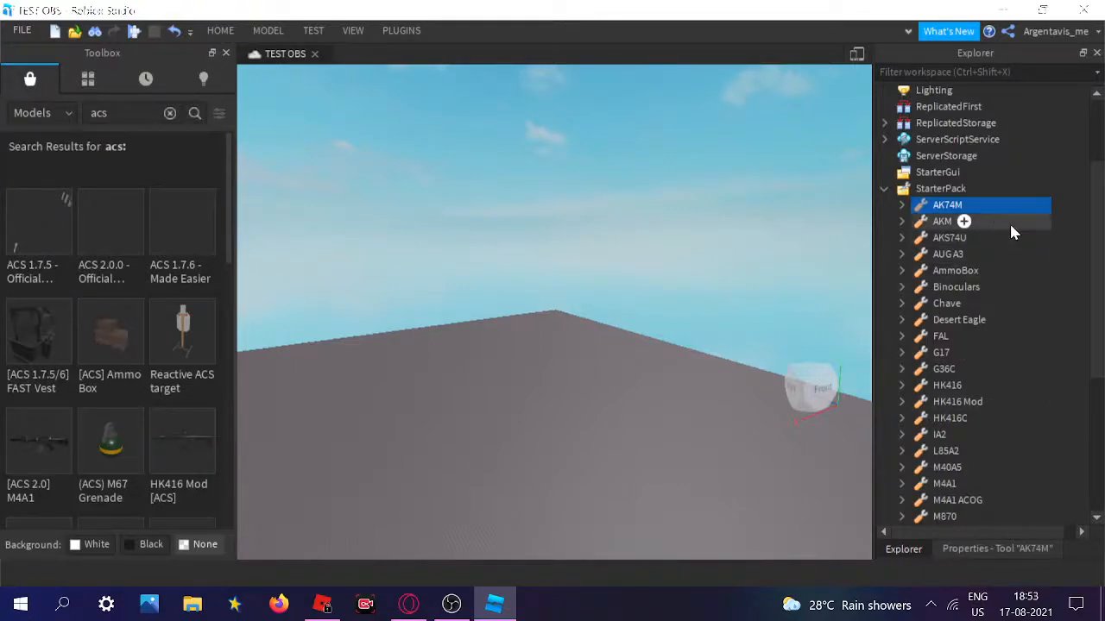
Delete the Shield tool from StarterPack
scroll(975, 285, "down", 5)
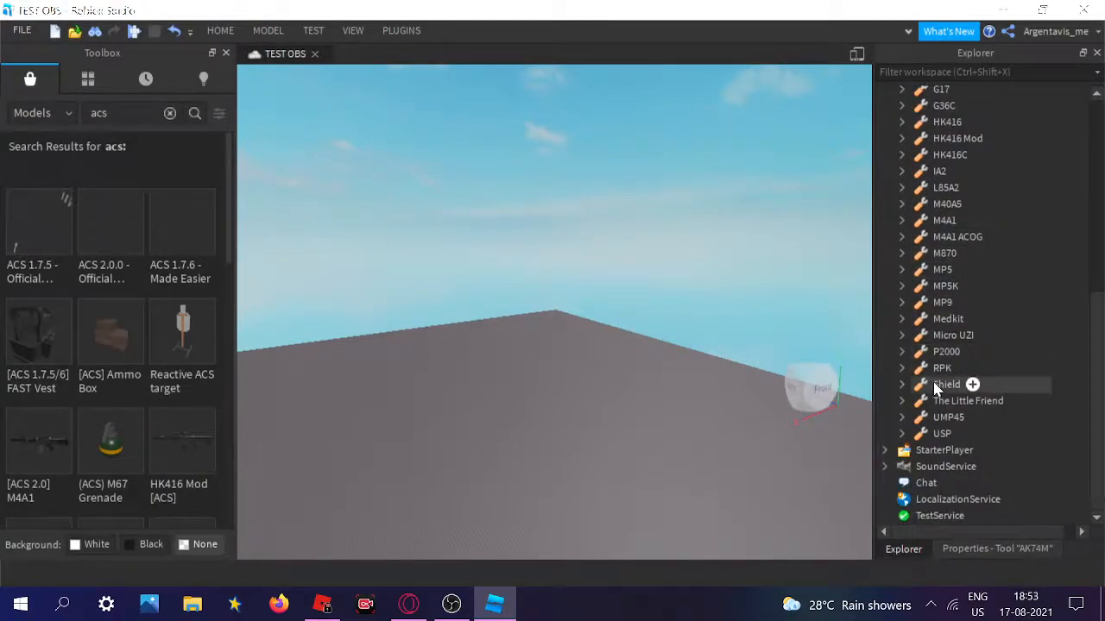
left_click(940, 386)
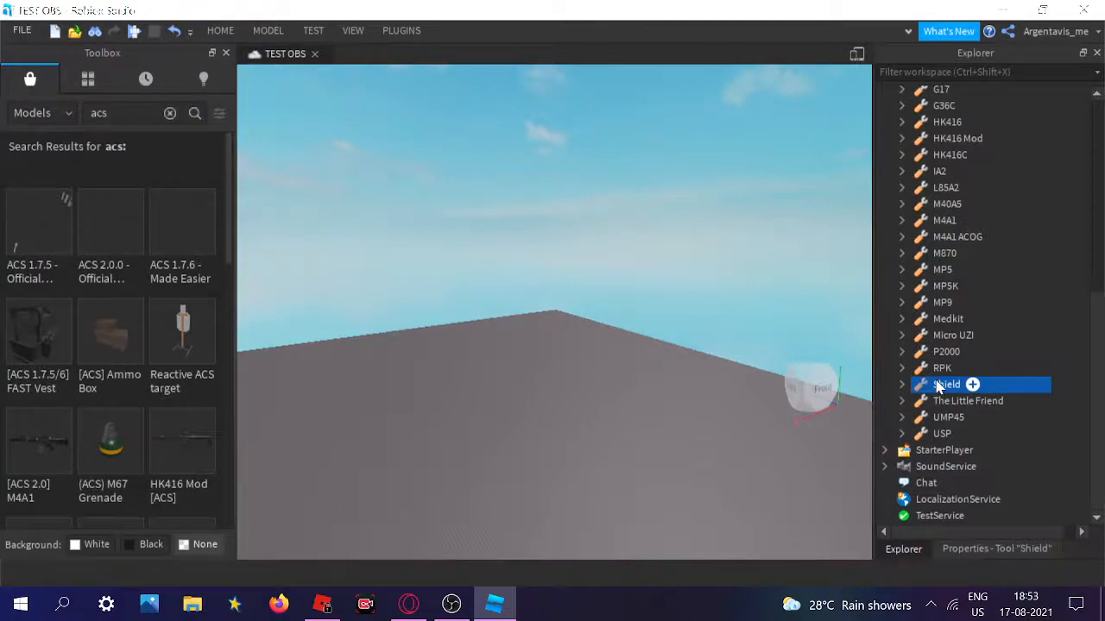
left_click_drag(940, 386, 984, 403)
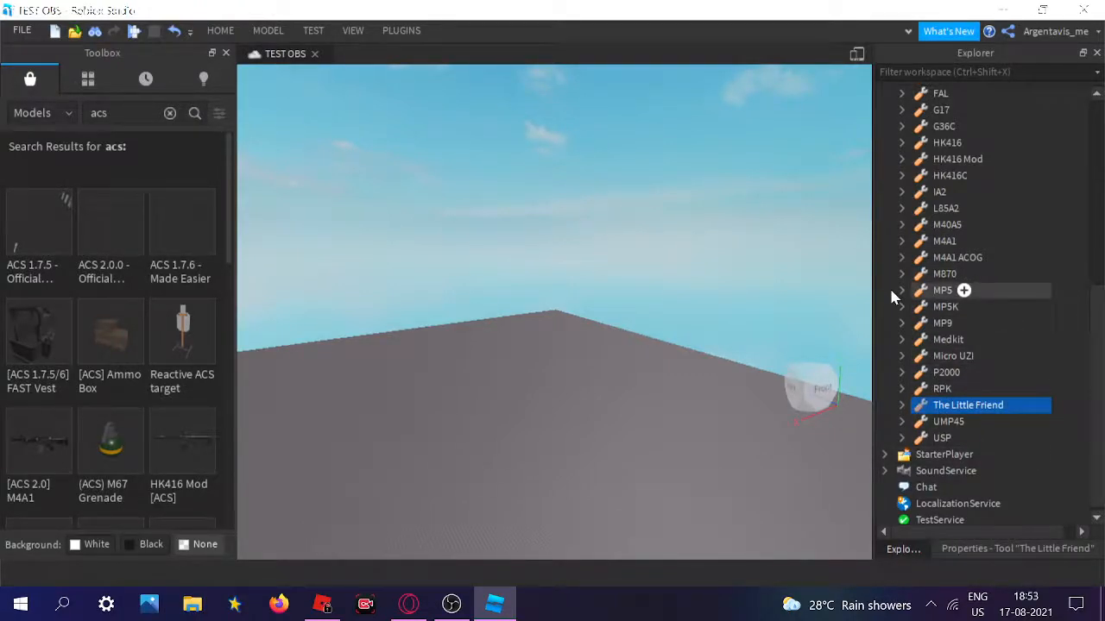
Delete the Binoculars and Chave tools from StarterPack
scroll(963, 336, "up", 3)
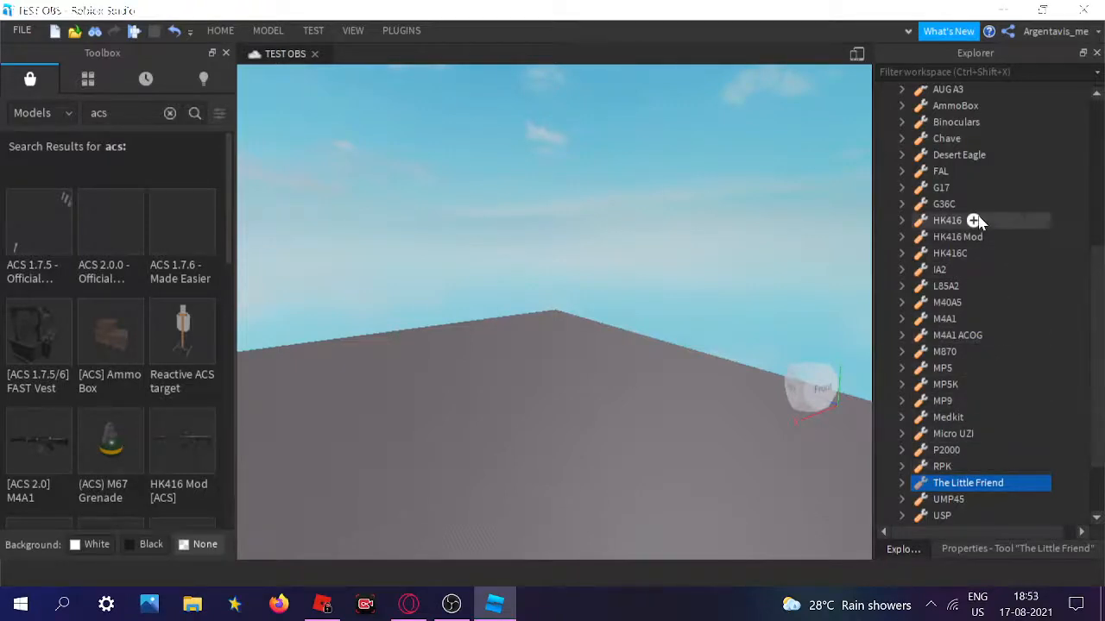
scroll(975, 216, "up", 5)
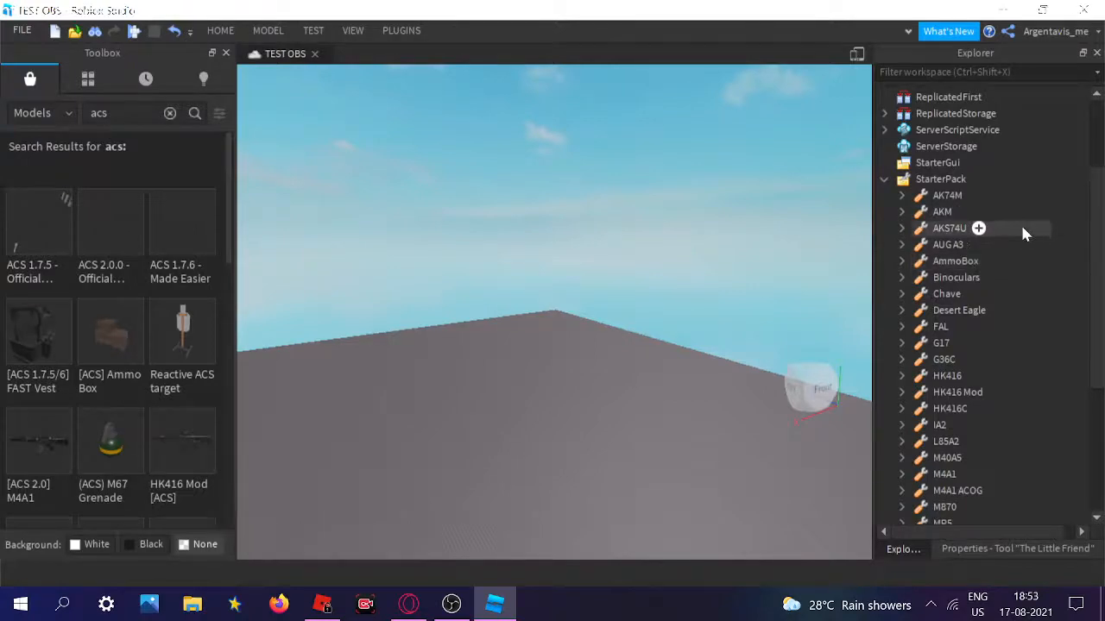
left_click(1016, 281)
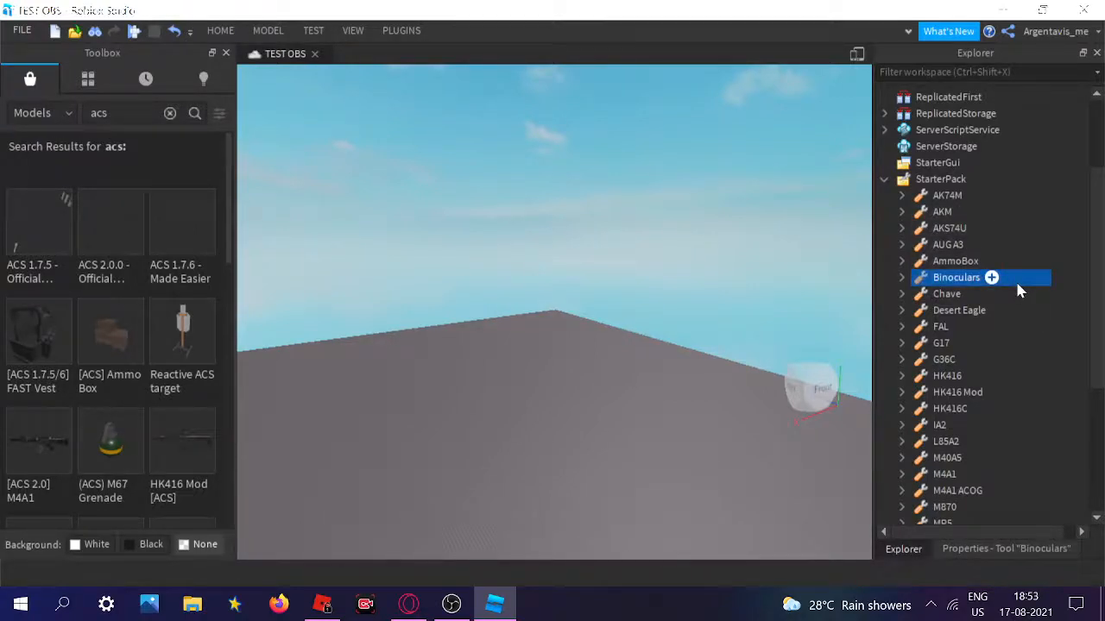
key("Delete")
left_click(1017, 288)
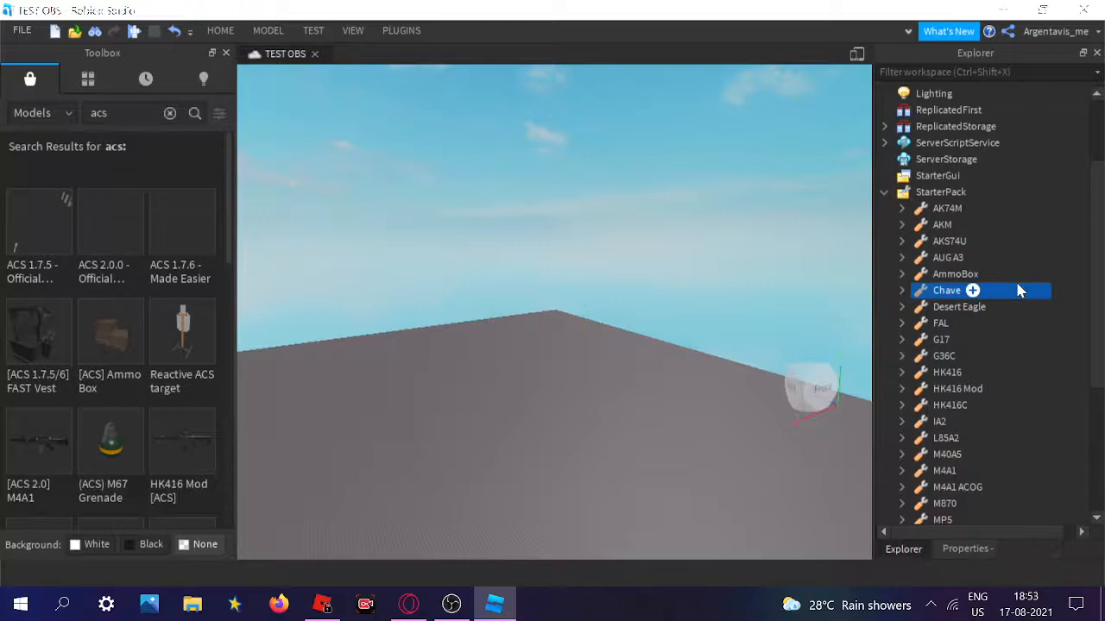
key("Delete")
left_click(968, 296)
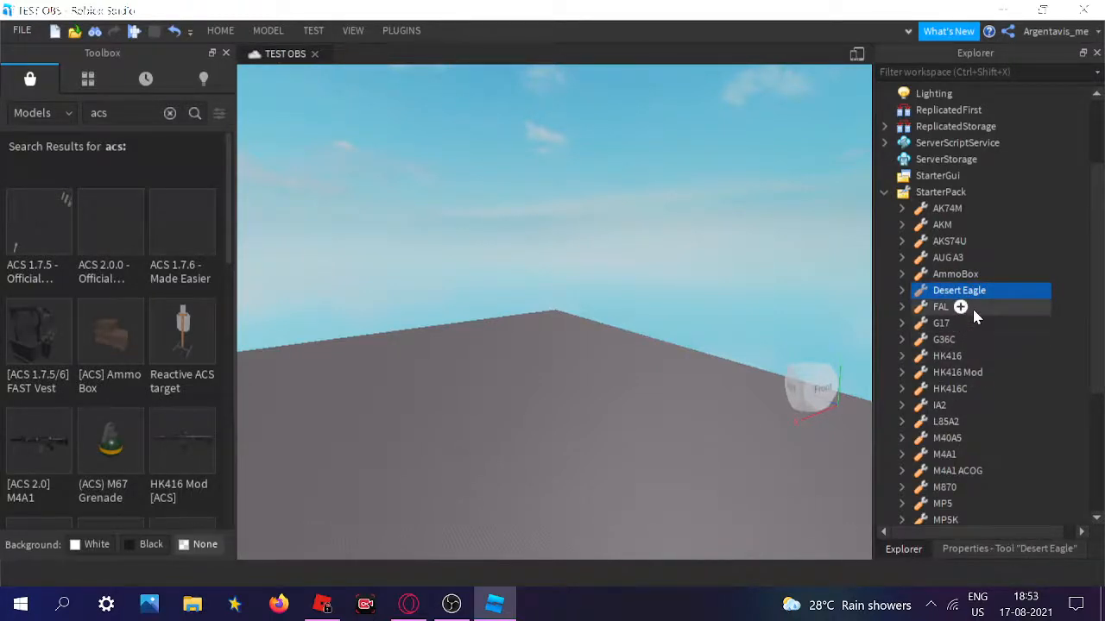
scroll(964, 310, "down", 3)
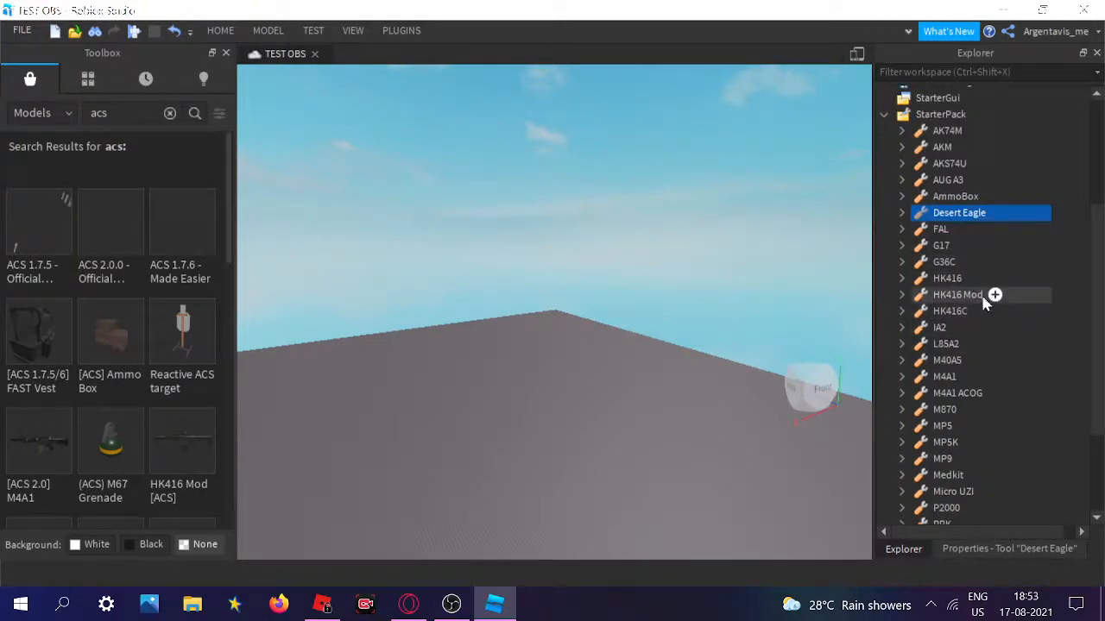
Delete the HK416 Mod, HK416C and HK416 tools from StarterPack
left_click(957, 295)
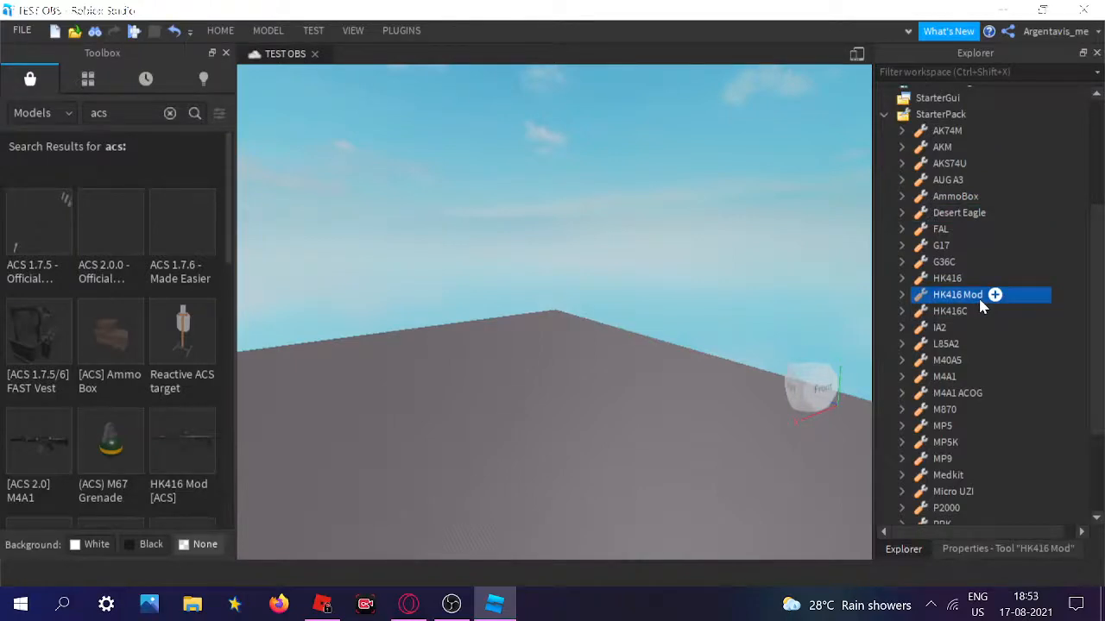
key("Delete")
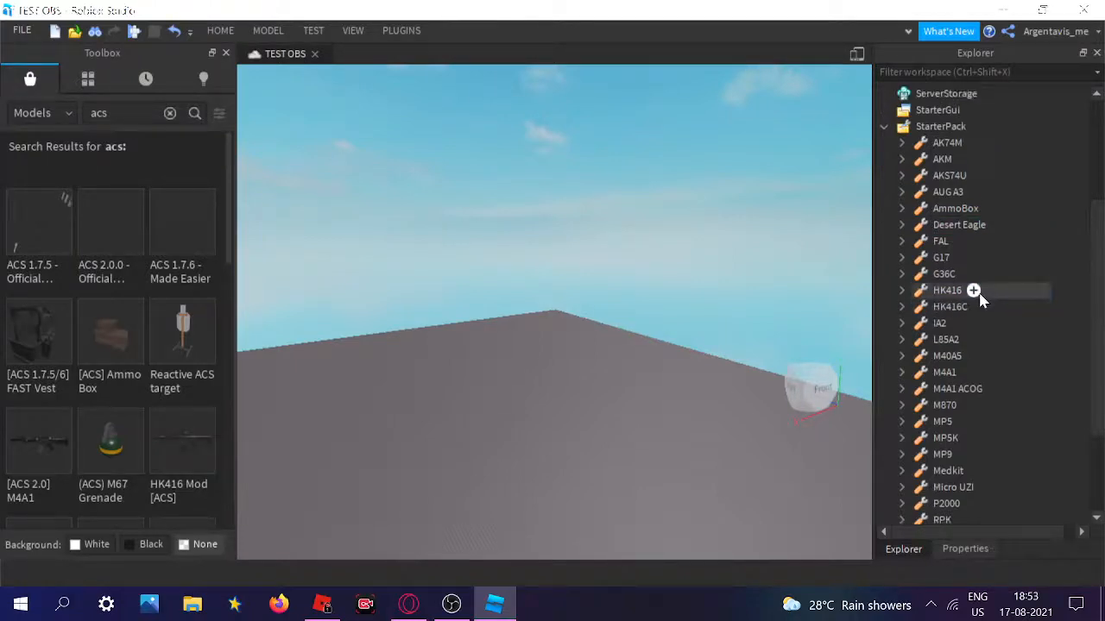
left_click(943, 308)
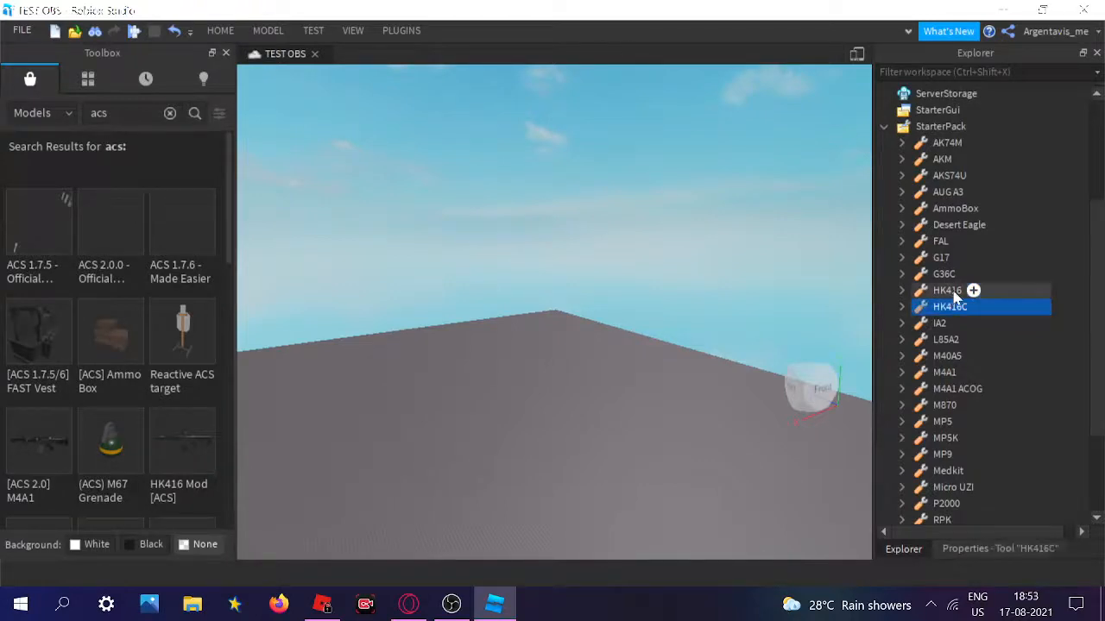
key("Delete")
left_click(946, 292)
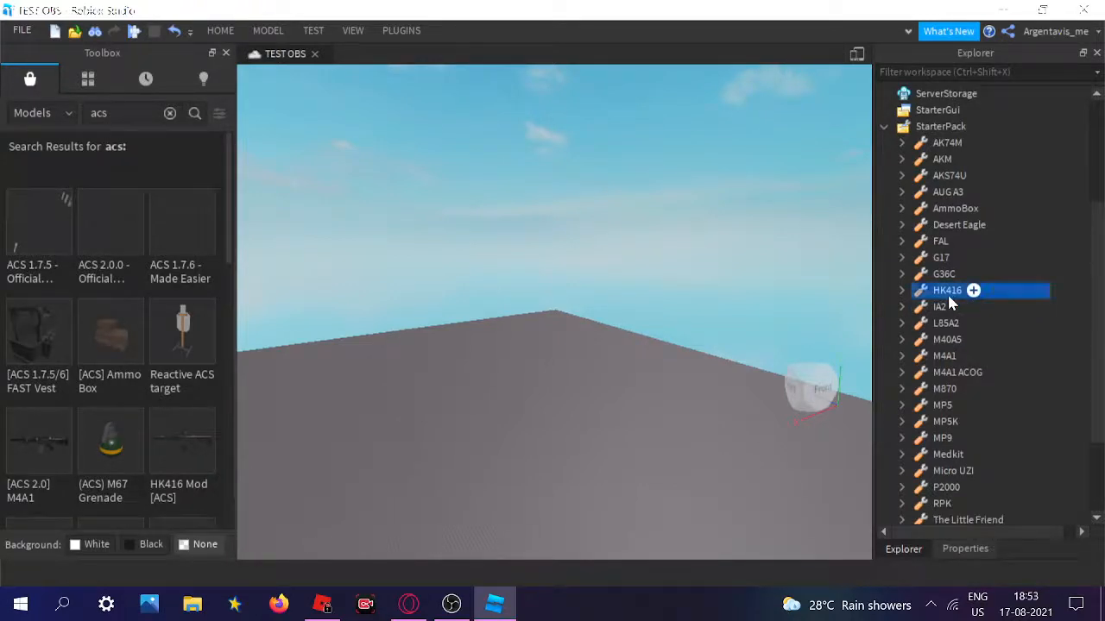
key("Delete")
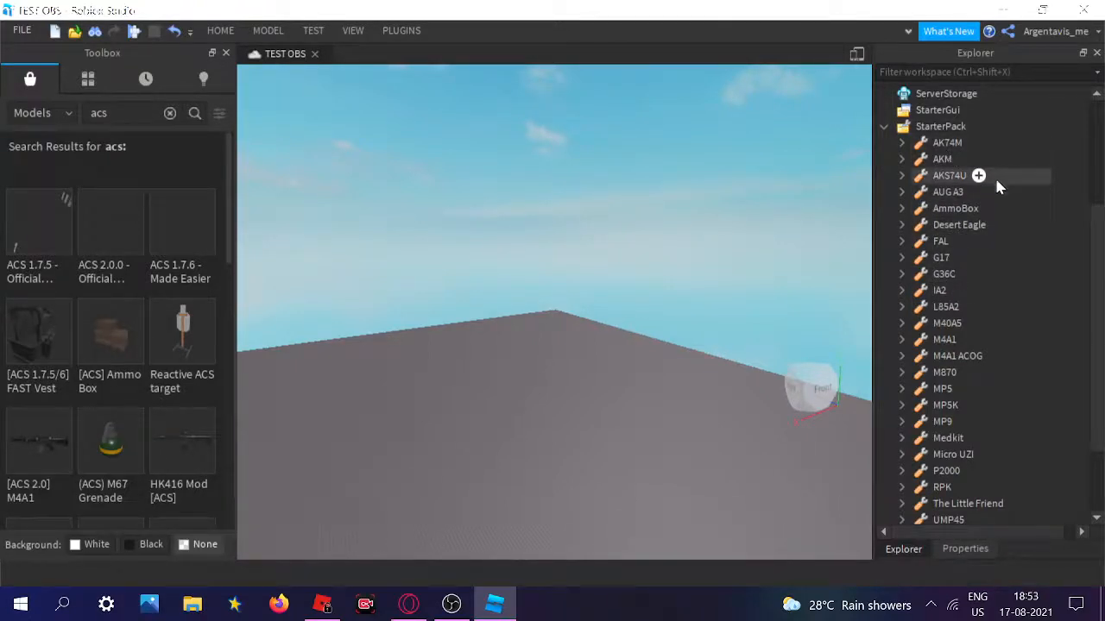
scroll(994, 178, "down", 3)
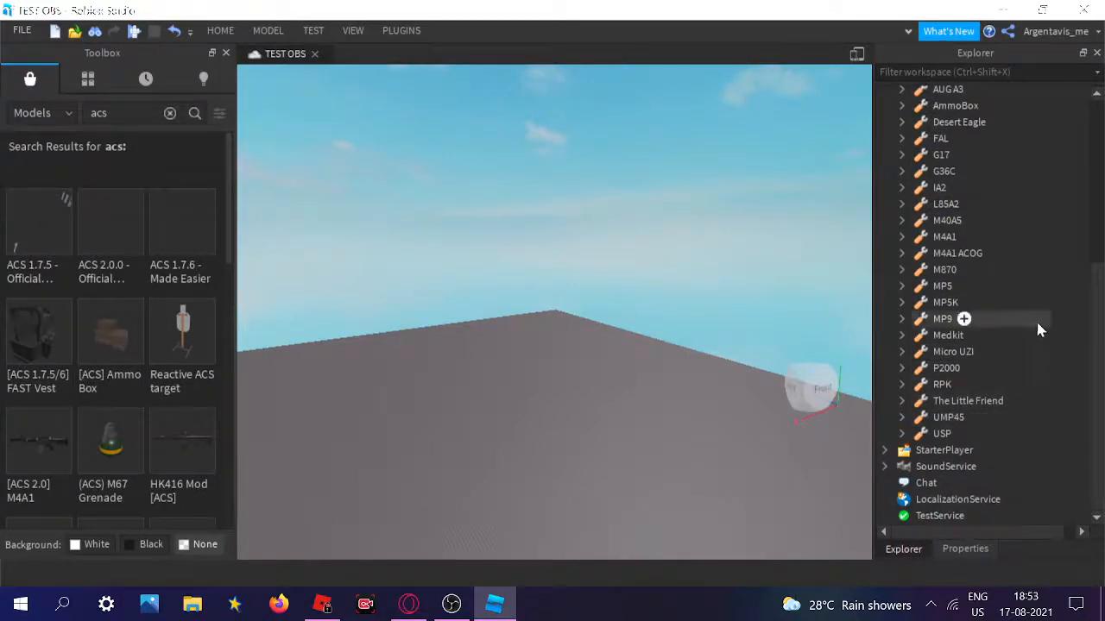
left_click(451, 604)
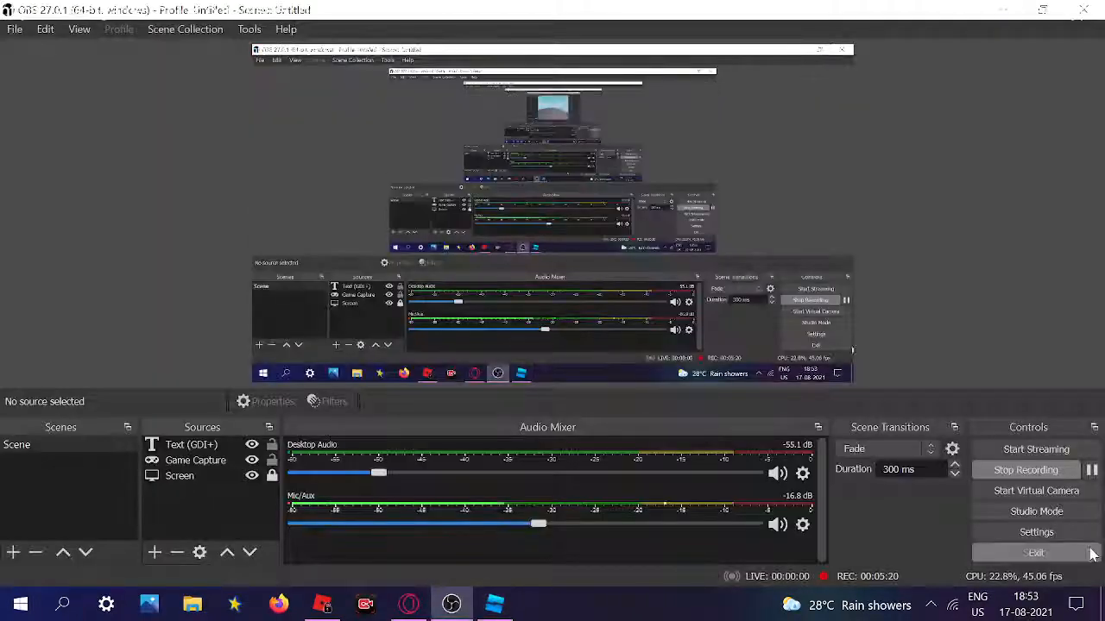
left_click(494, 604)
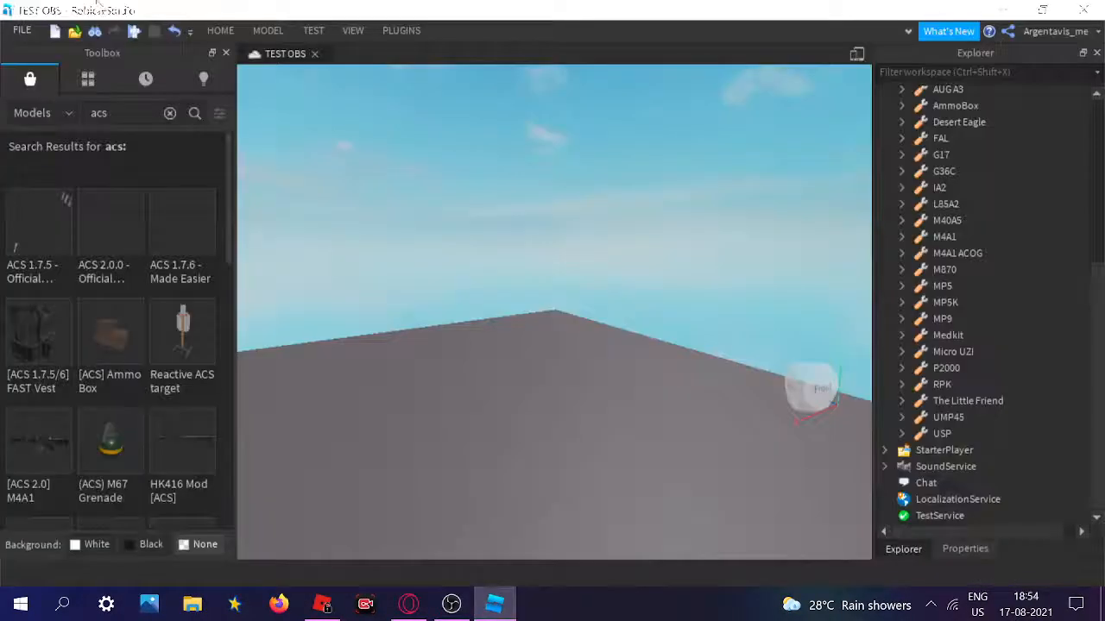
Check the Security options and the Avatar Type in the game settings, leaving them unchanged
left_click(26, 32)
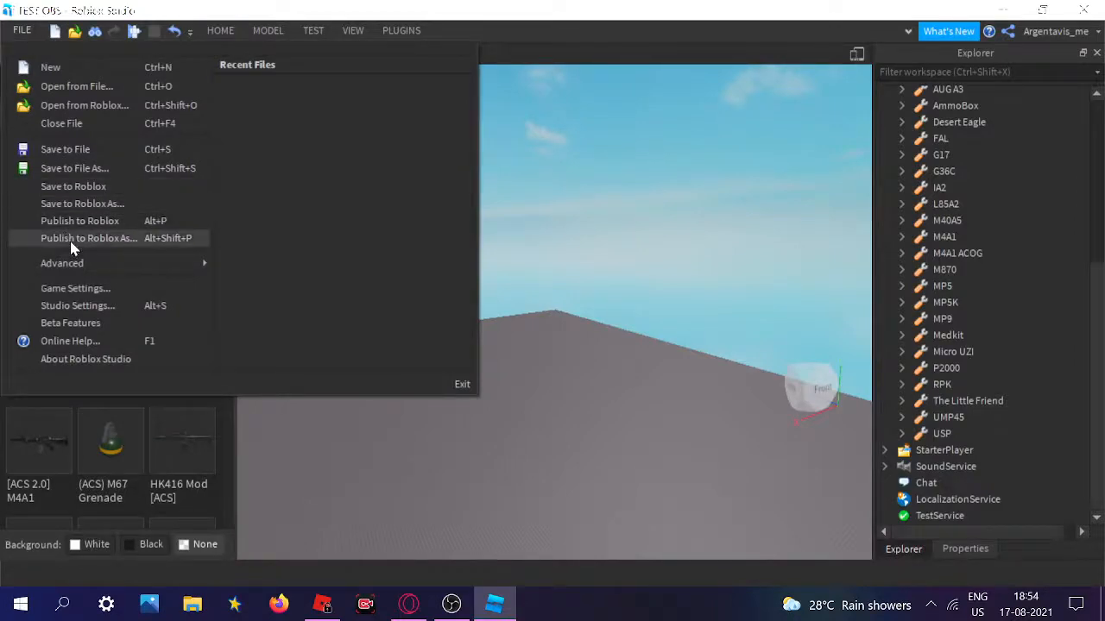
left_click(263, 15)
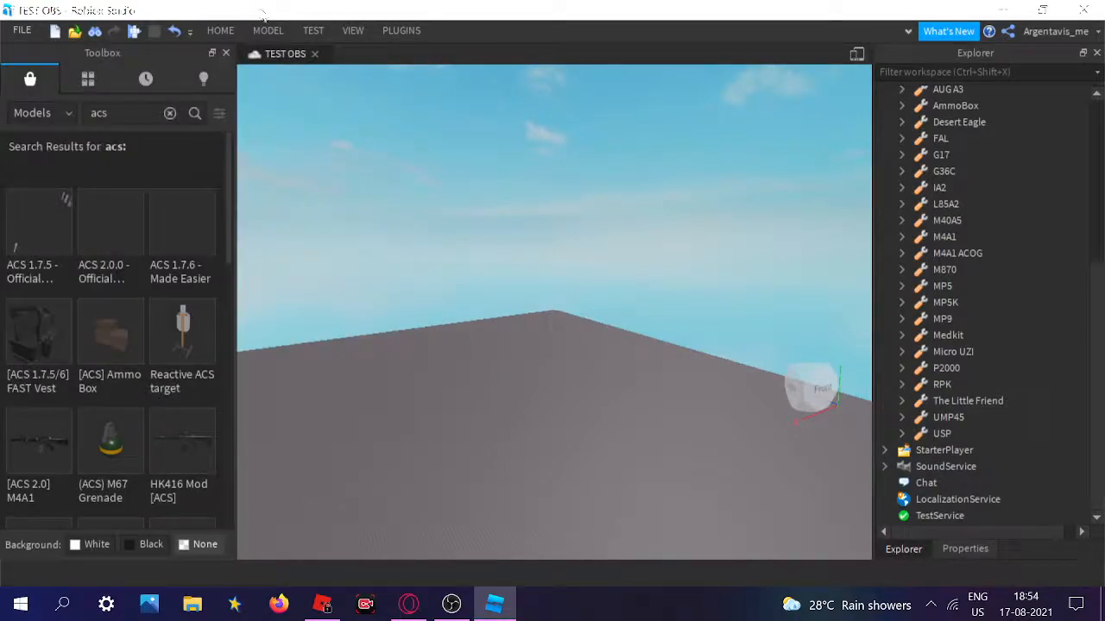
left_click(220, 34)
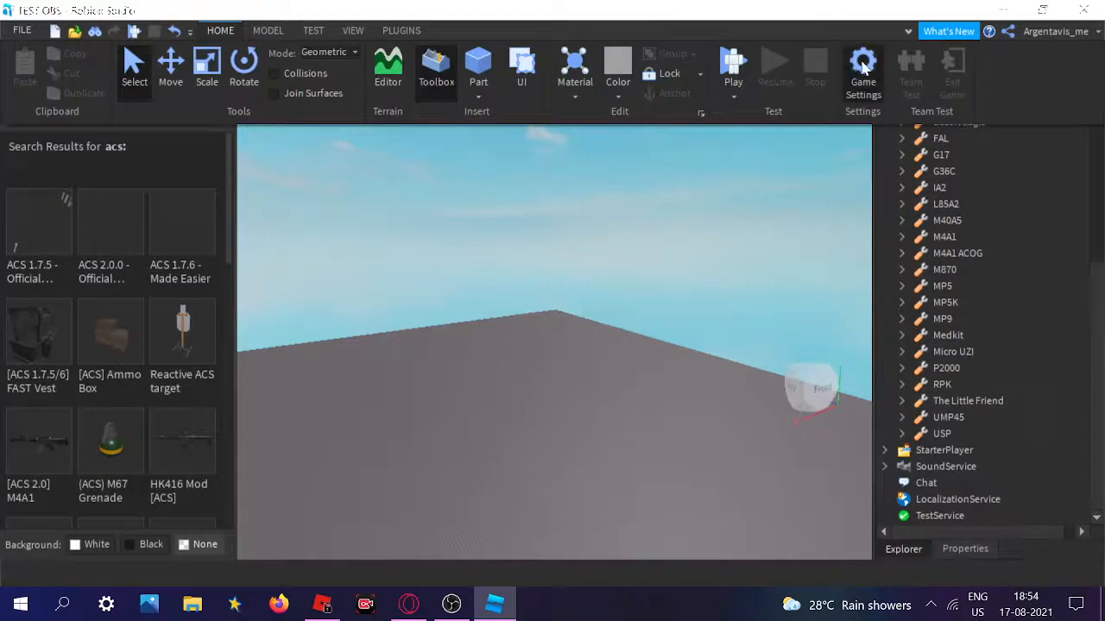
left_click(863, 71)
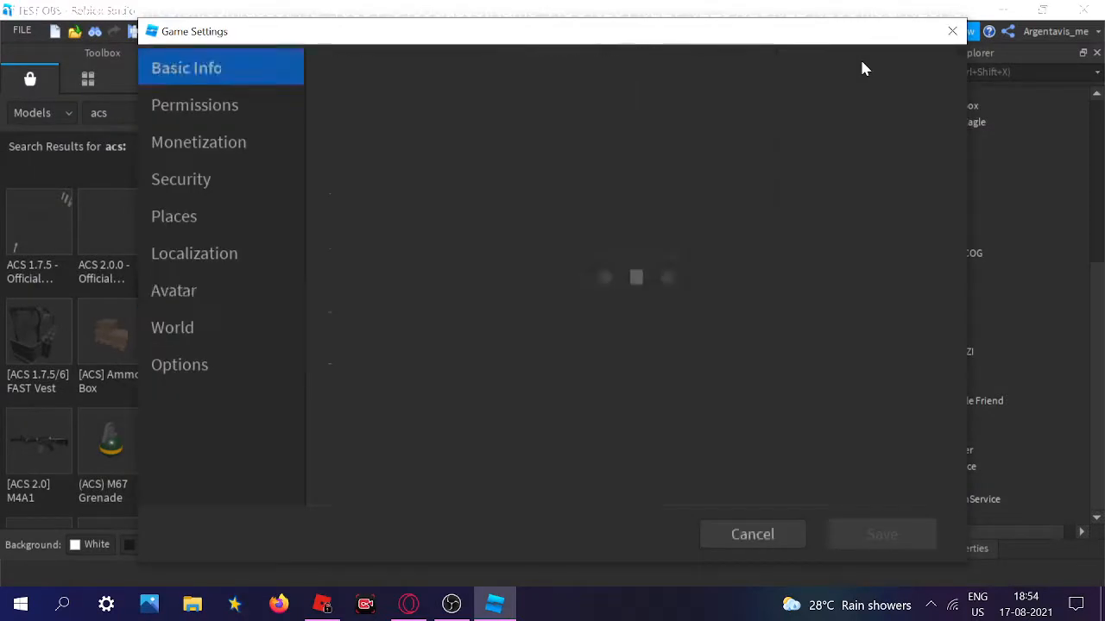
left_click(226, 175)
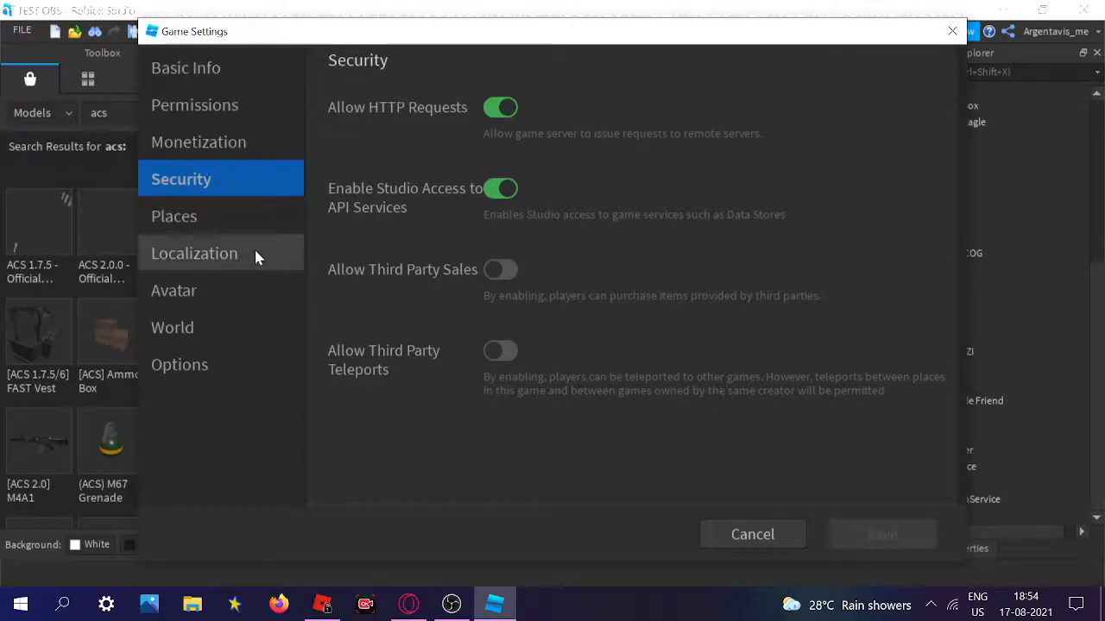
left_click(255, 294)
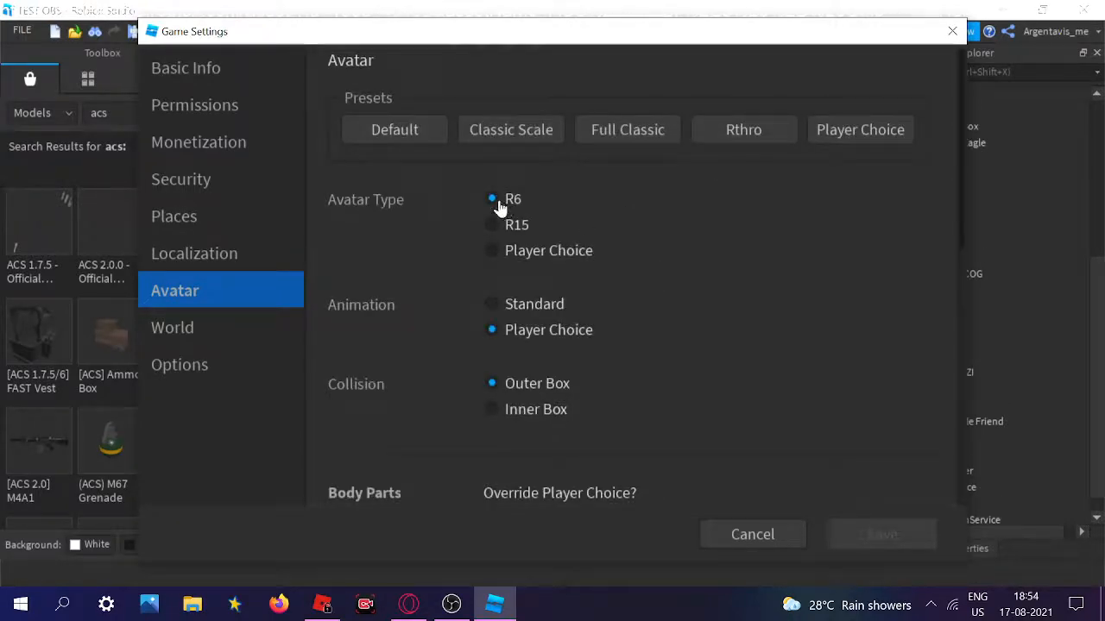
left_click(941, 39)
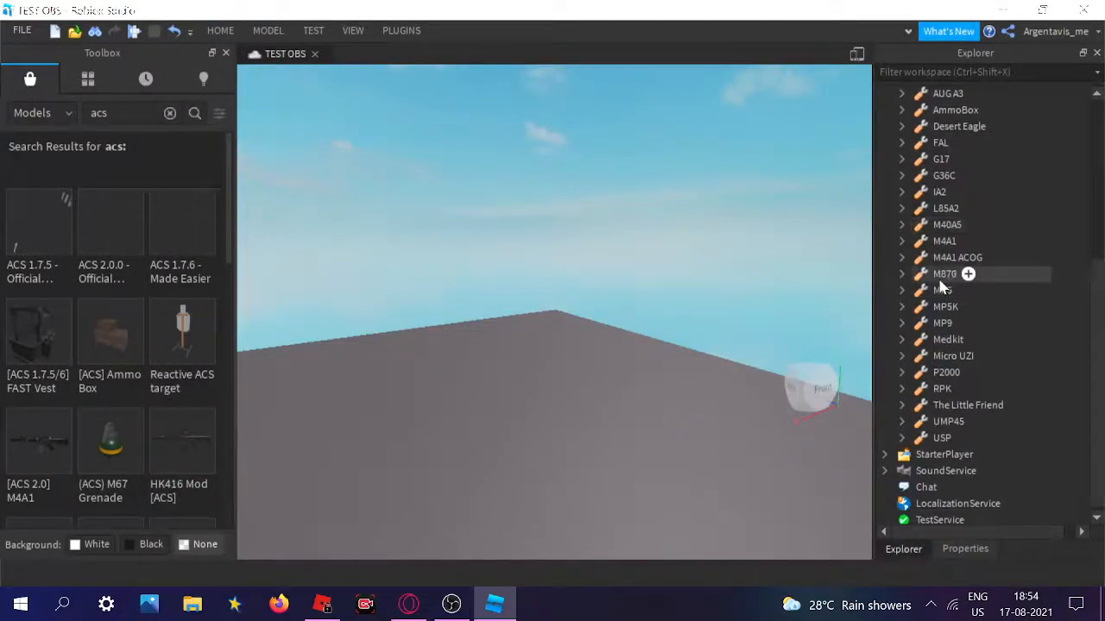
mouse_move(760, 279)
right_mouse_down()
mouse_move(671, 323)
mouse_move(759, 276)
right_mouse_up()
scroll(757, 274, "up", 3)
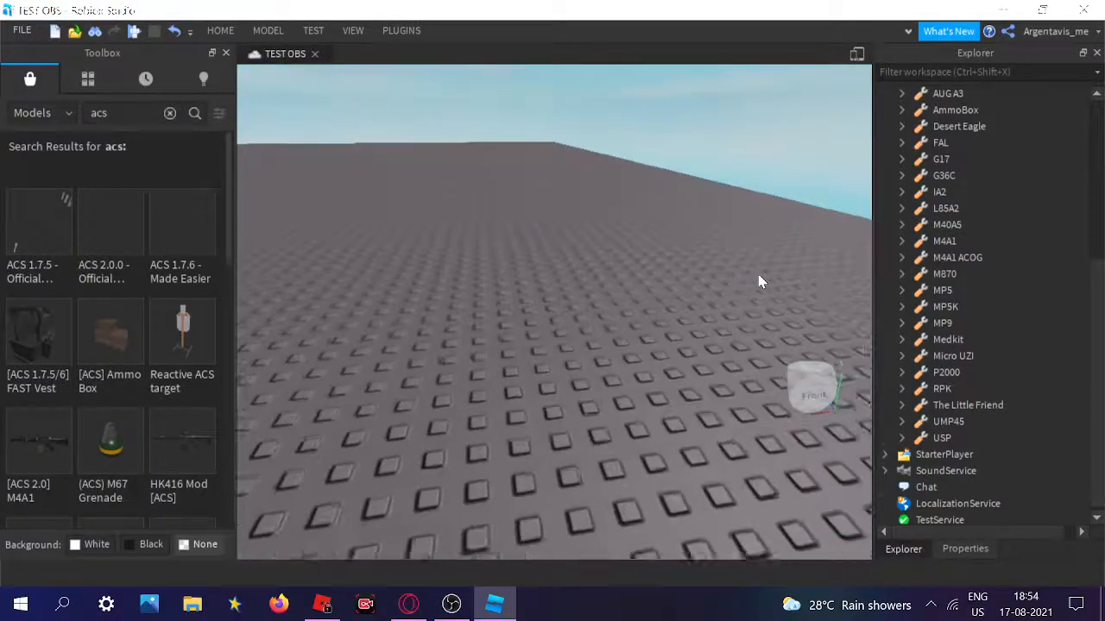
scroll(758, 273, "down", 1)
scroll(758, 275, "down", 4)
right_click_drag(758, 275, 759, 276)
scroll(759, 275, "down", 6)
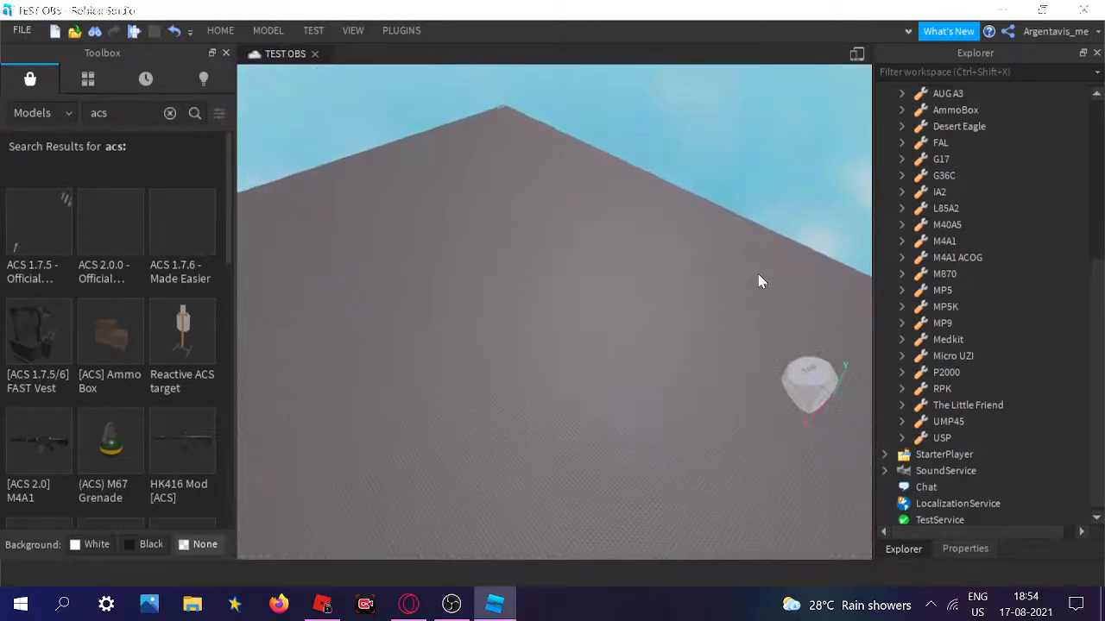
scroll(757, 274, "up", 3)
right_click_drag(758, 273, 757, 274)
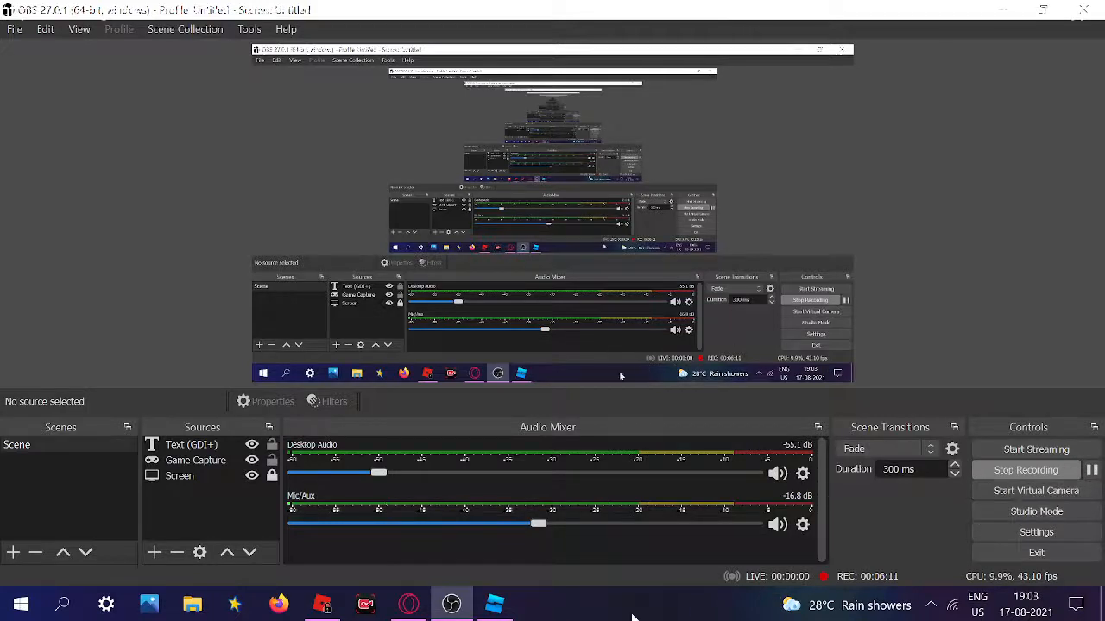
left_click(494, 604)
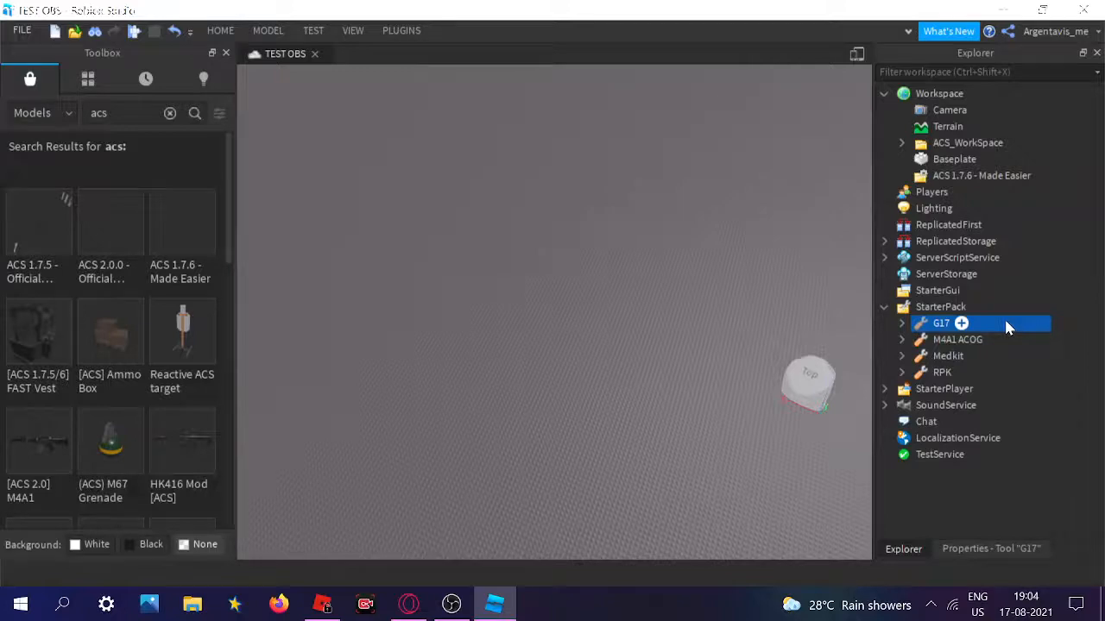
Move the G17, M4A1 ACOG, Medkit and RPK tools together from StarterPack into Workspace
left_click(884, 94)
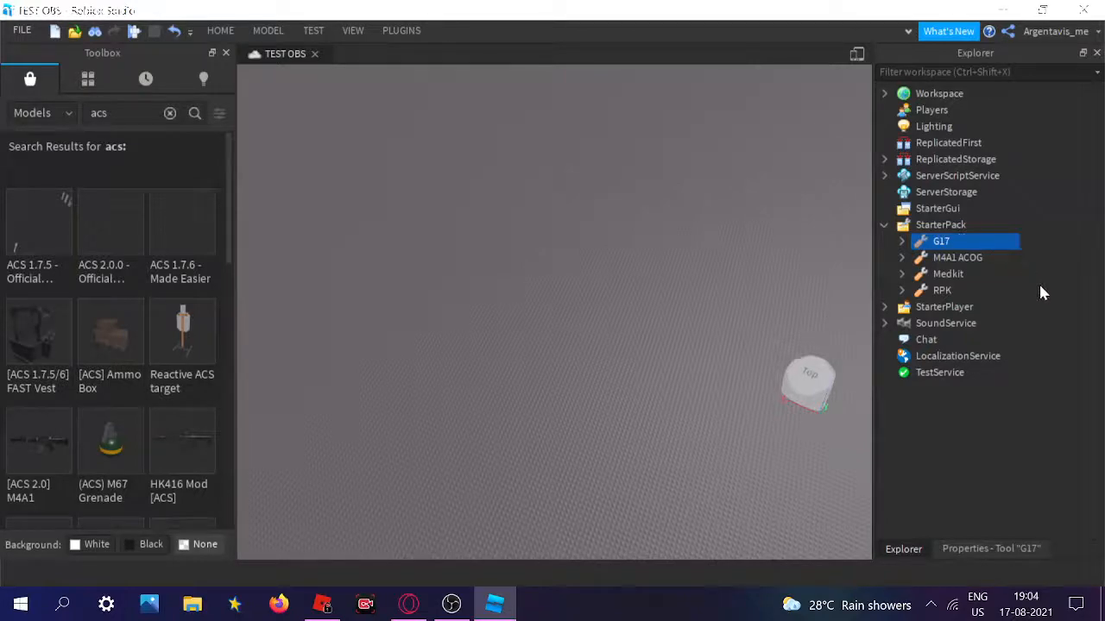
left_click(1017, 292)
left_click_drag(1020, 295, 994, 254)
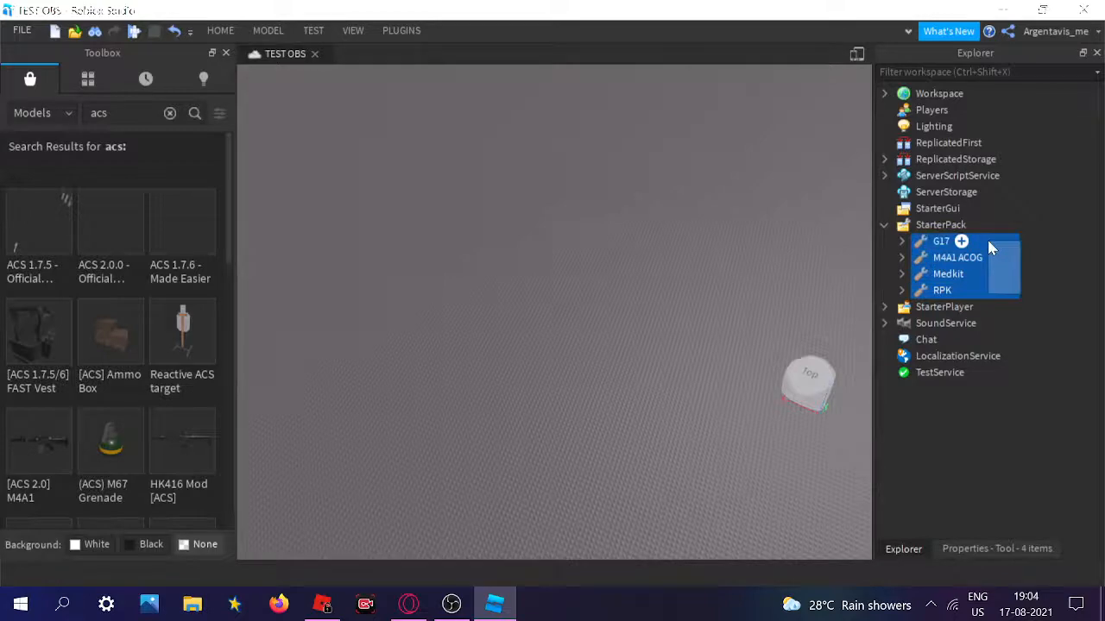
left_click_drag(988, 242, 993, 162)
left_click_drag(1039, 239, 984, 98)
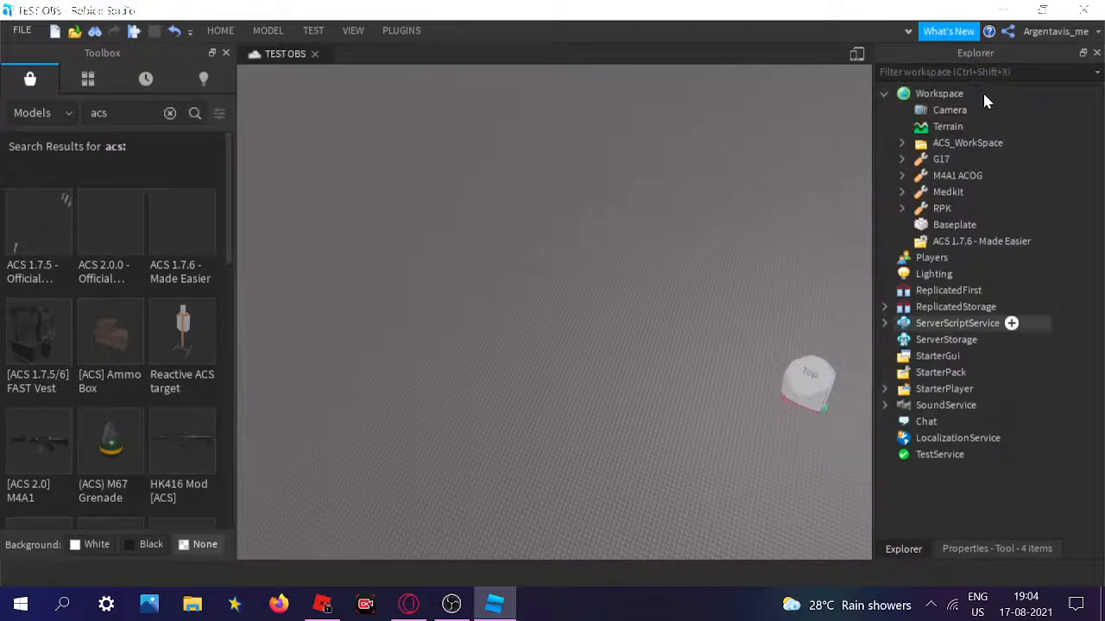
Move the Medkit tool and the RPK tool from Workspace back into StarterPack
left_click(926, 149)
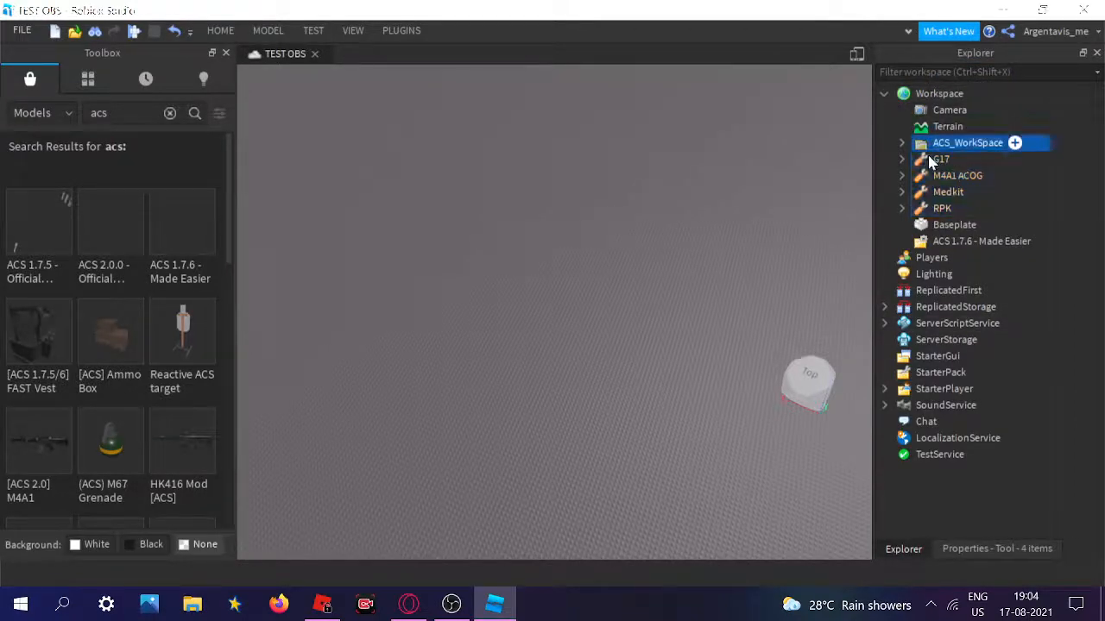
left_click(924, 161)
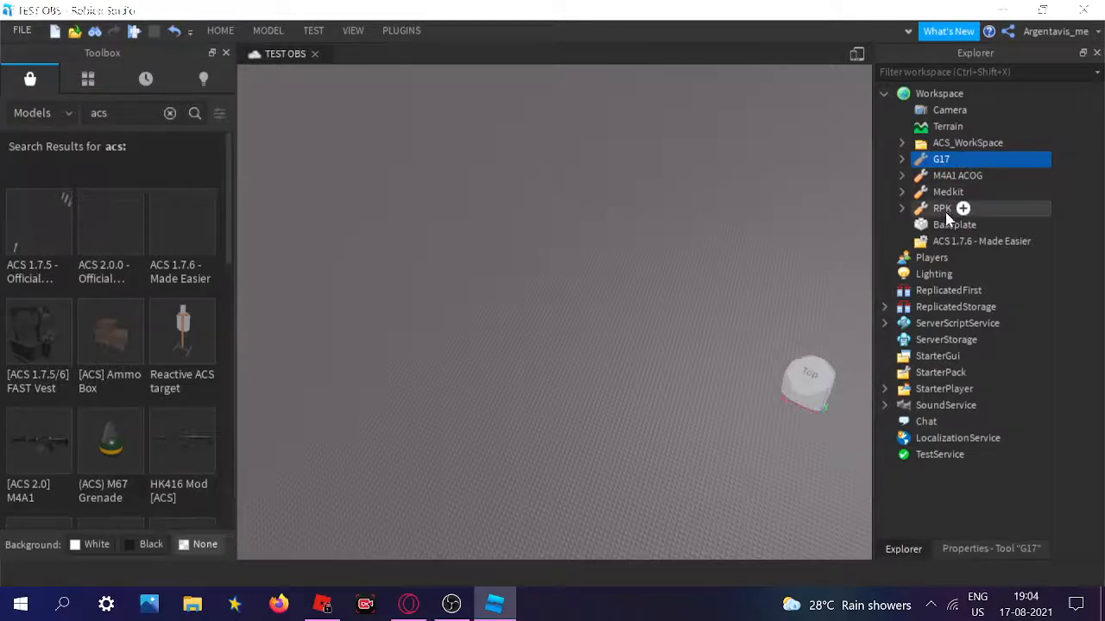
left_click_drag(949, 192, 946, 371)
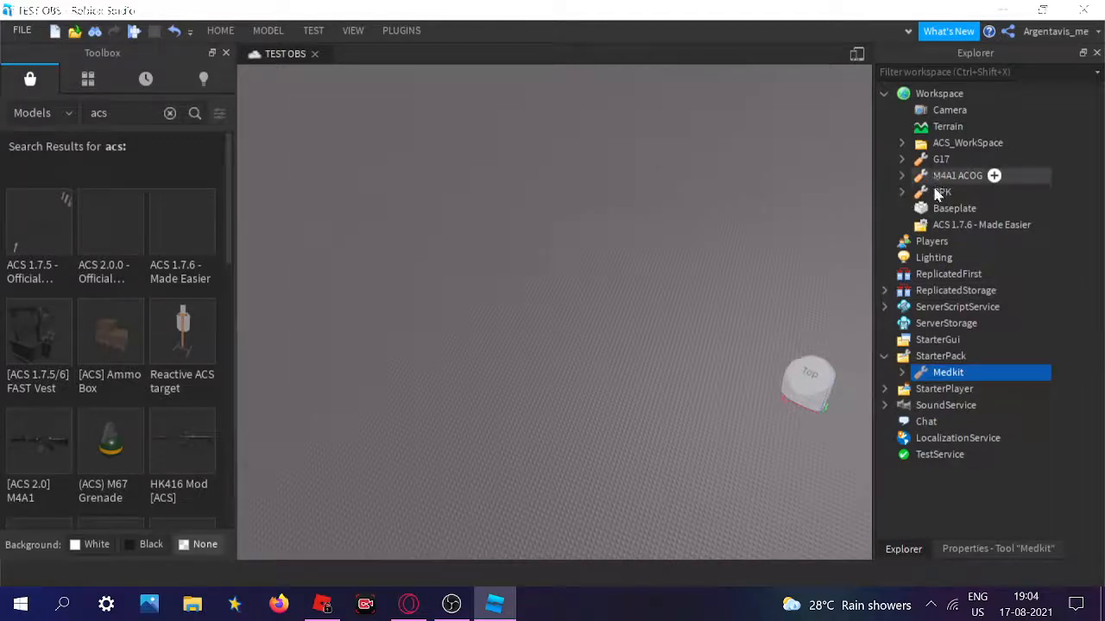
left_click_drag(939, 193, 970, 356)
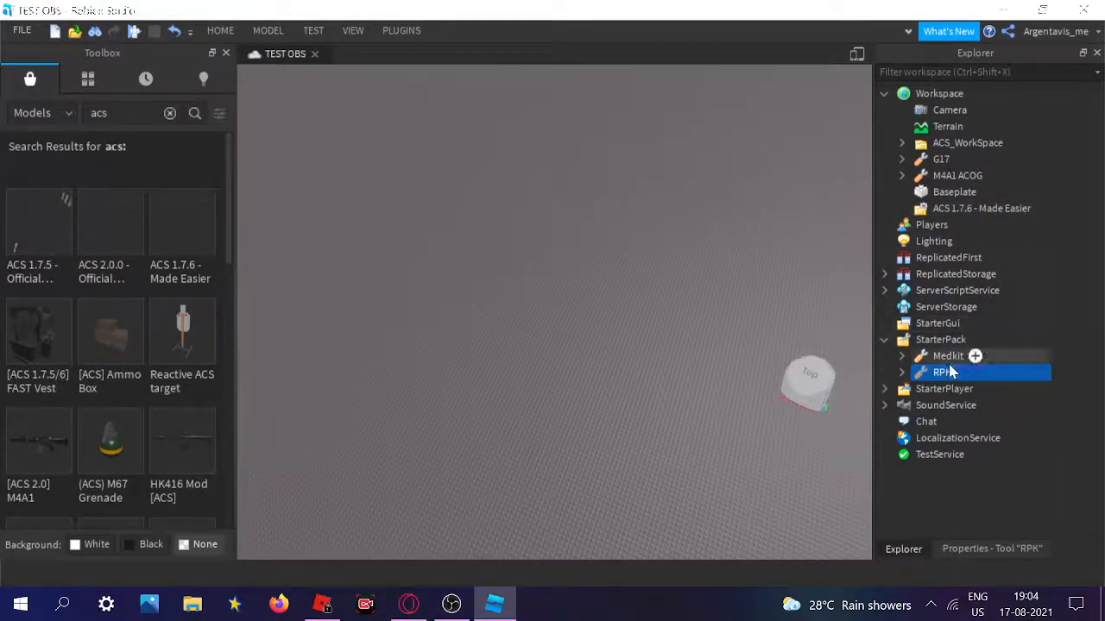
left_click_drag(953, 358, 951, 354)
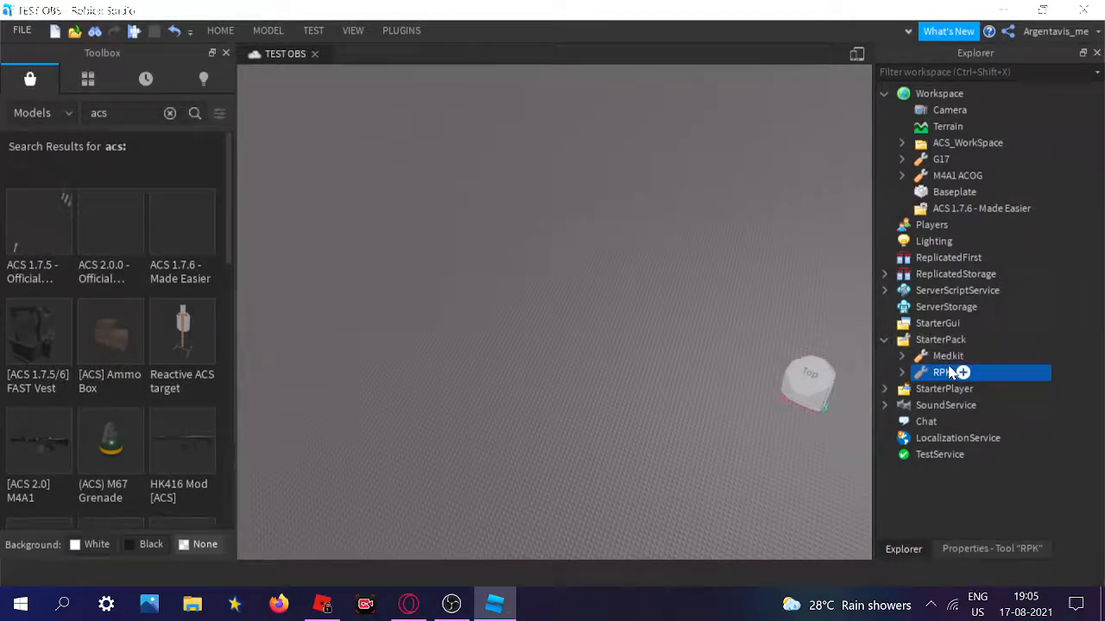